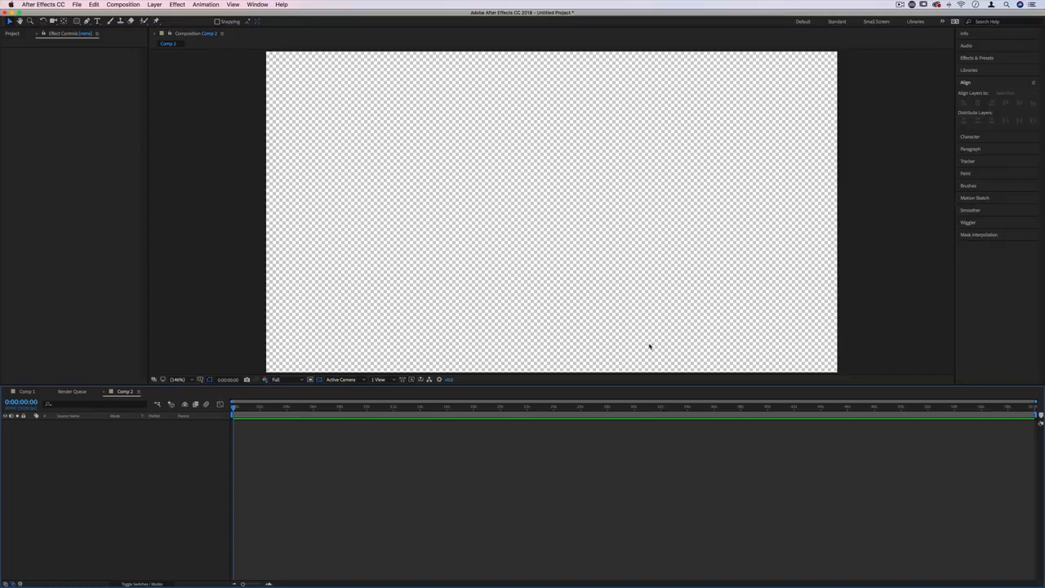
# Create a black solid layer at the full 1920 × 1080 px composition size
pyautogui.click(160, 5)
pyautogui.moveTo(204, 19)
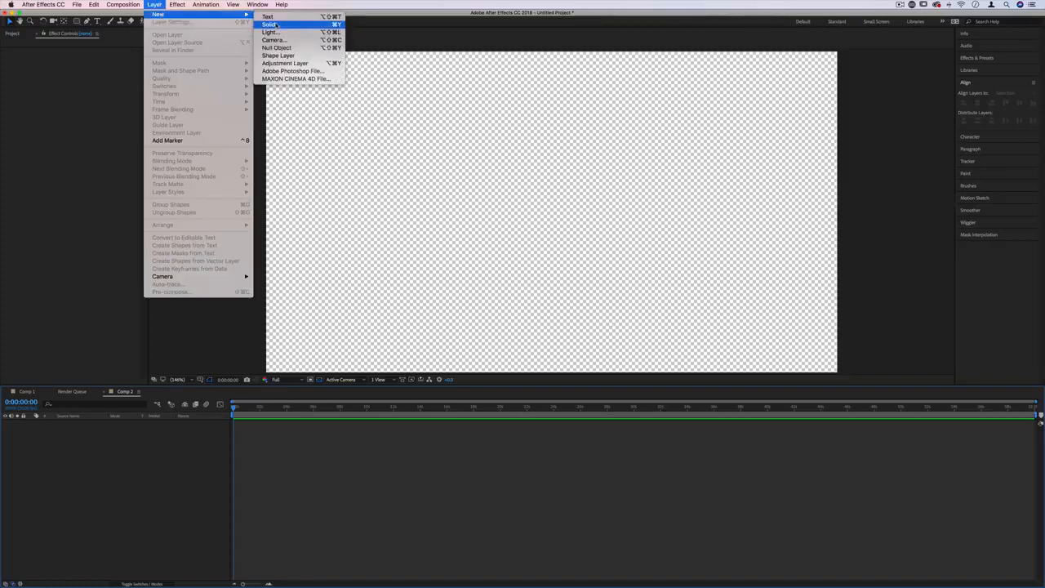
pyautogui.click(276, 26)
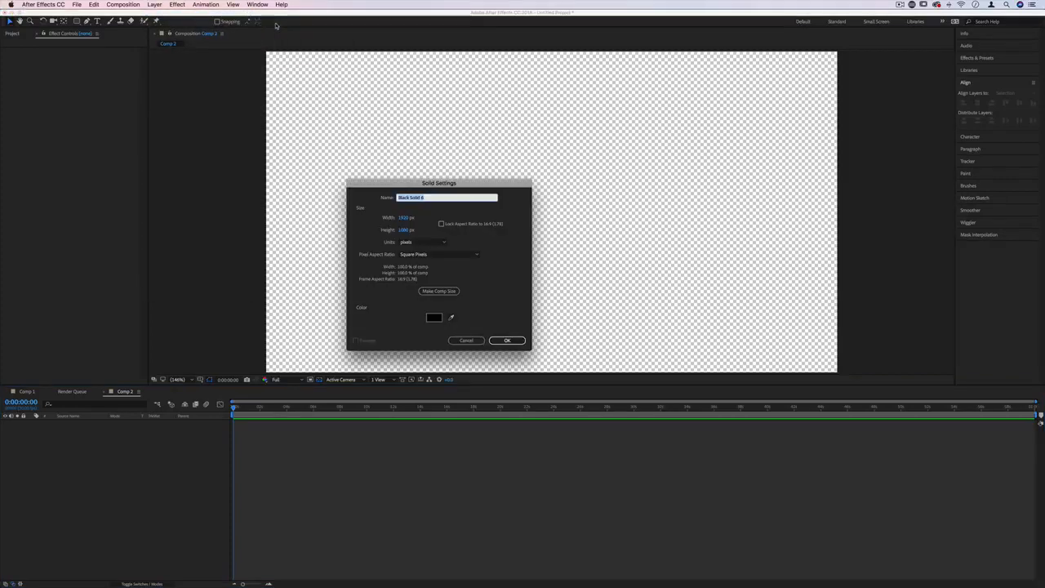
pyautogui.click(508, 341)
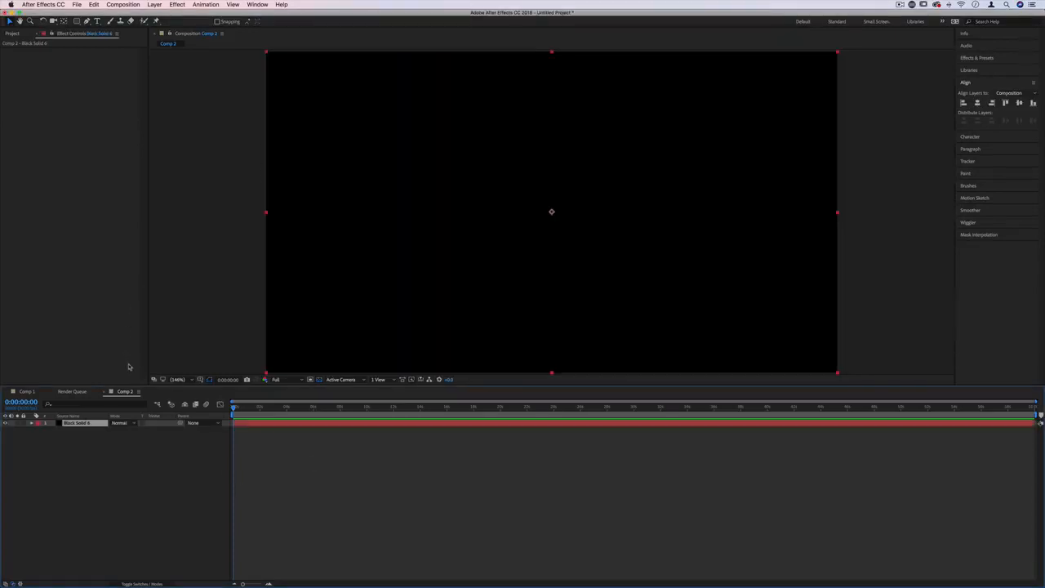
pyautogui.click(114, 458)
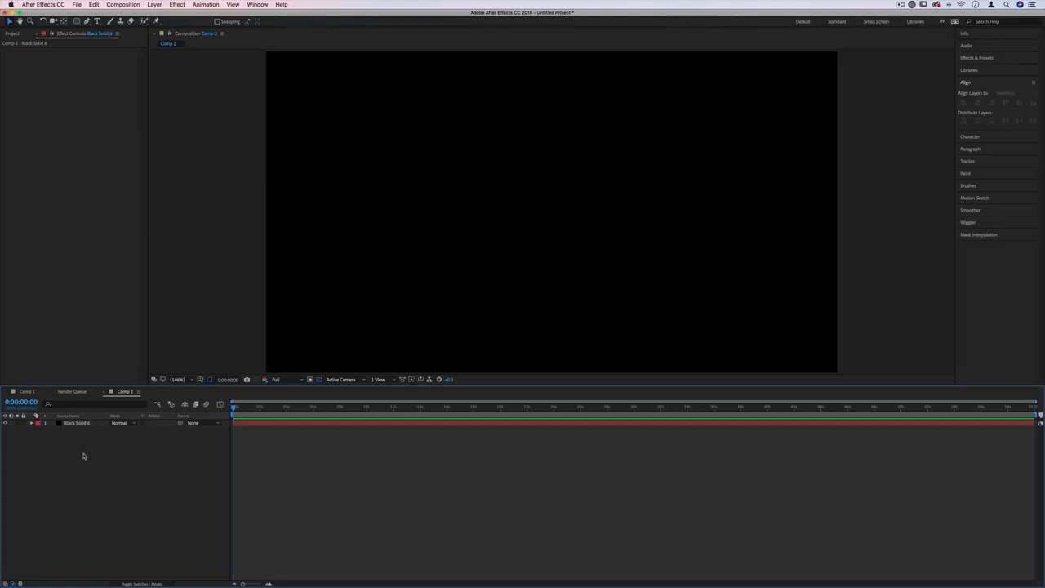
# Add the 01 Take Control.mp3 audio file to Comp 2 beneath the black solid
pyautogui.click(11, 34)
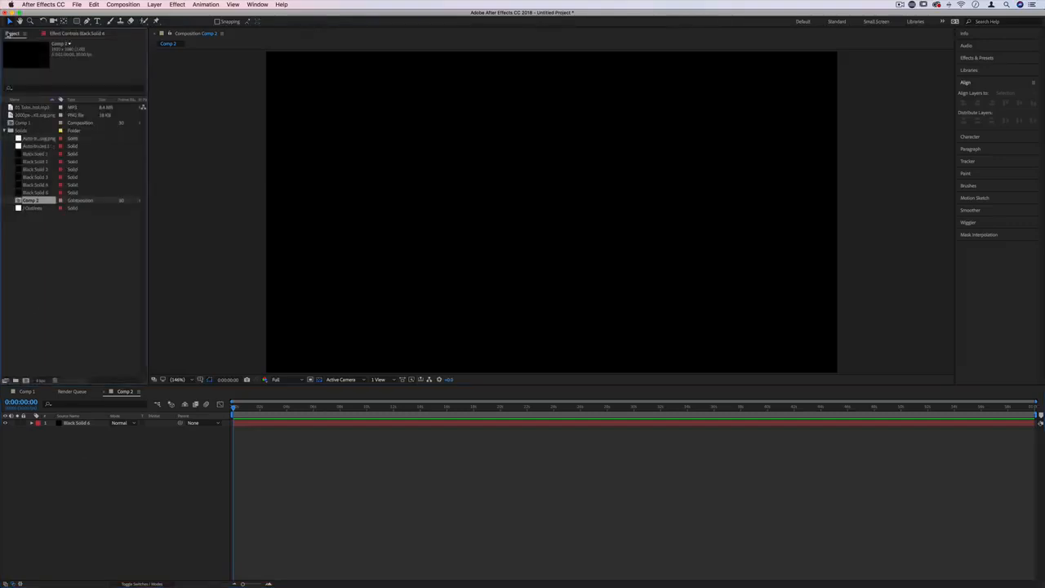
pyautogui.moveTo(38, 124); pyautogui.dragTo(109, 444)
pyautogui.click(85, 423)
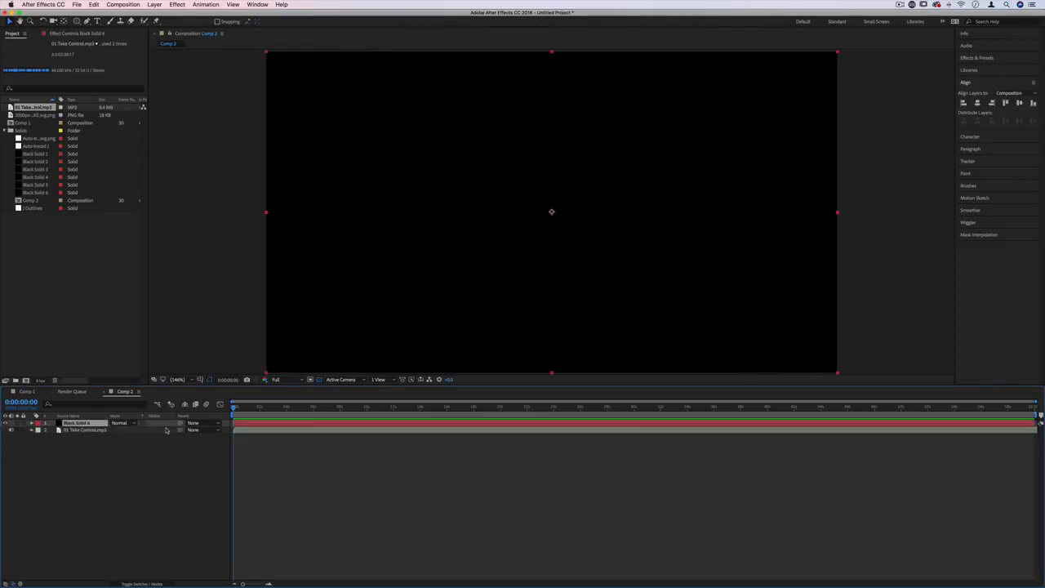
pyautogui.click(100, 430)
pyautogui.click(96, 423)
# Create another black solid at composition size and name it Waveform
pyautogui.click(70, 33)
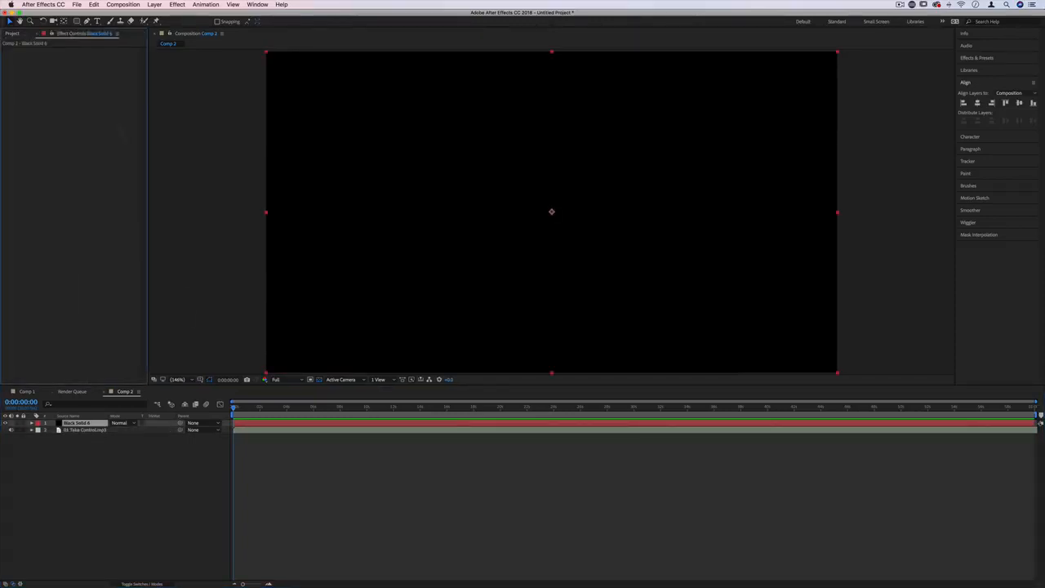
pyautogui.click(178, 4)
pyautogui.moveTo(164, 15)
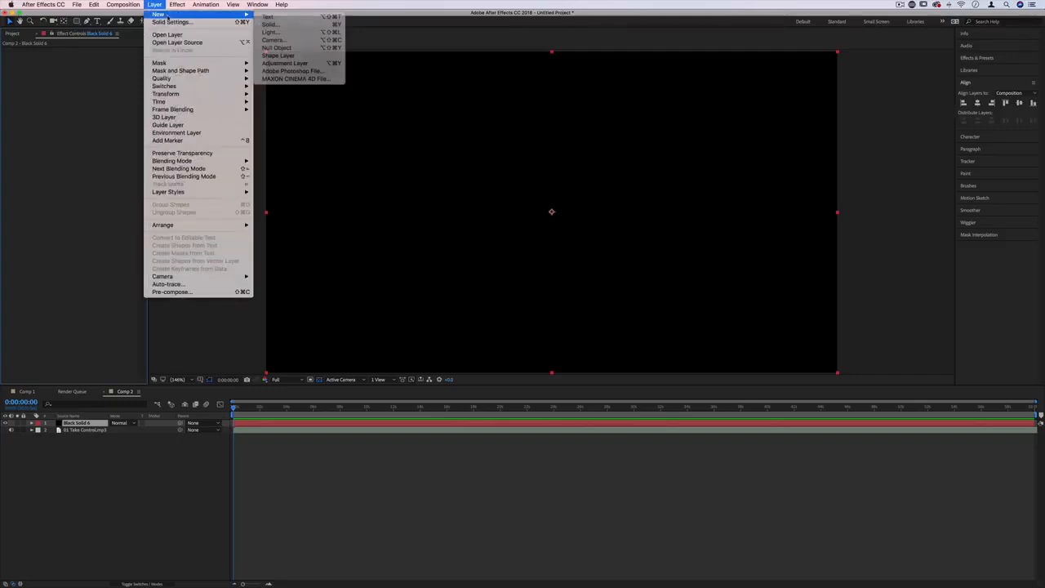
pyautogui.click(294, 27)
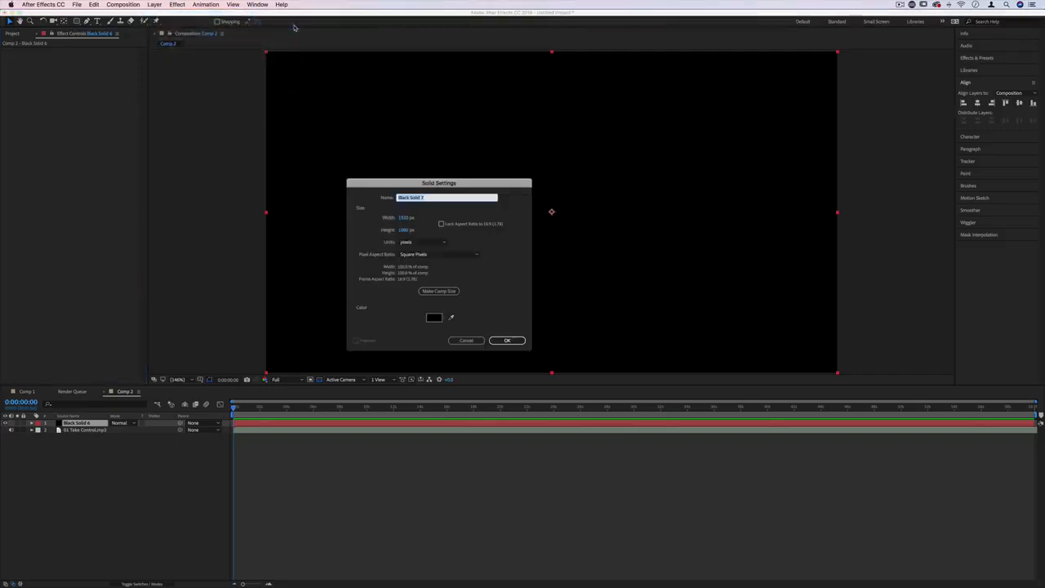
pyautogui.write('Waveform')
pyautogui.press('Return')
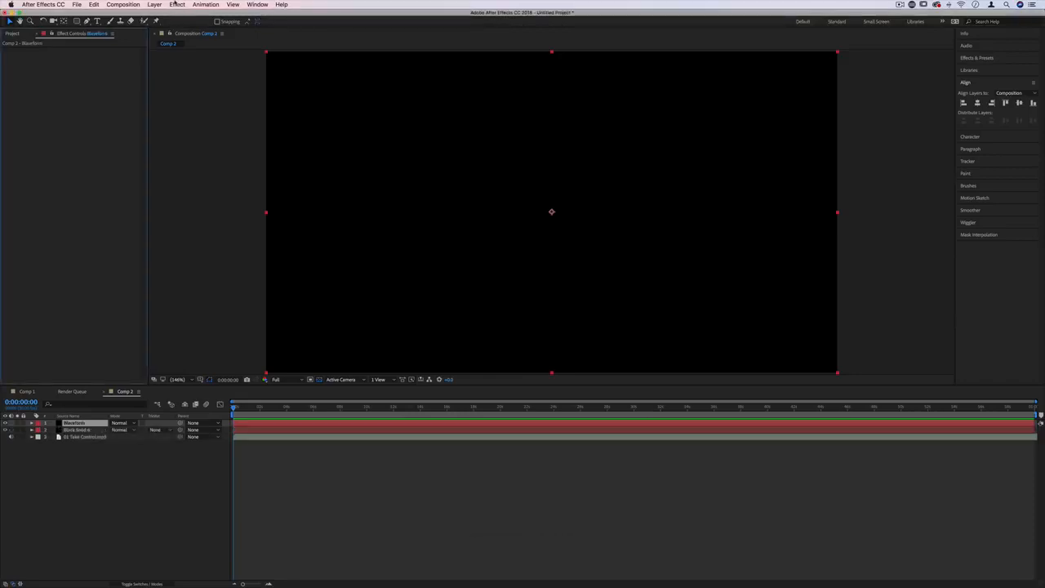
# Apply the Audio Waveform effect to the Waveform layer, using 01 Take Control.mp3 as its audio layer
pyautogui.click(176, 4)
pyautogui.moveTo(234, 105)
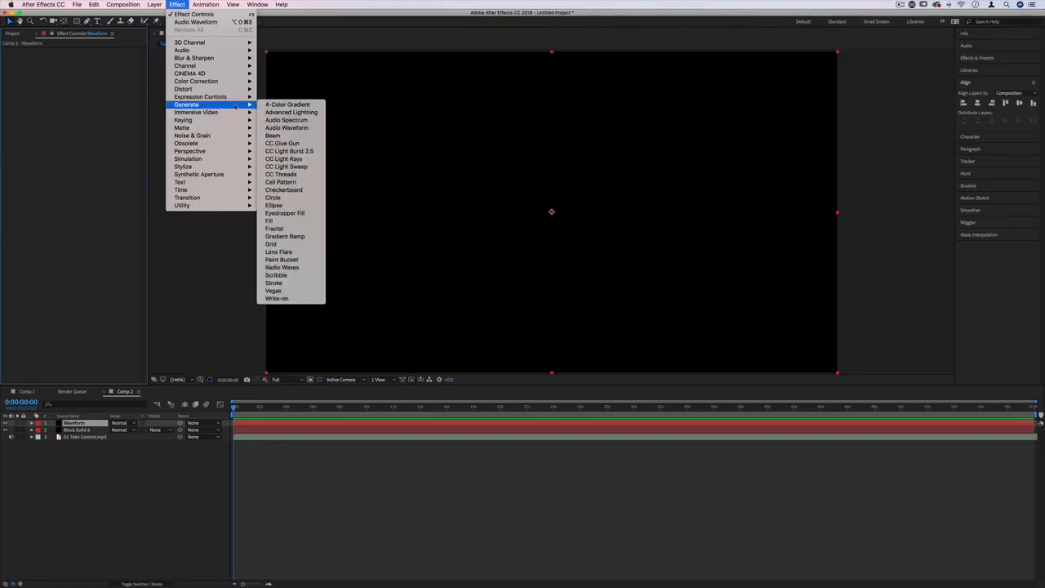
pyautogui.click(307, 129)
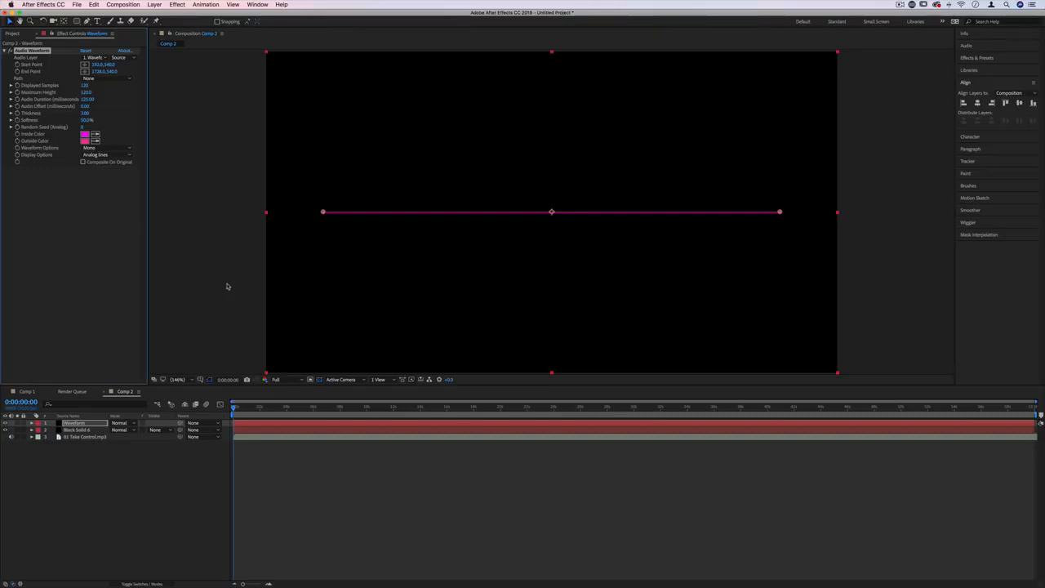
pyautogui.click(94, 58)
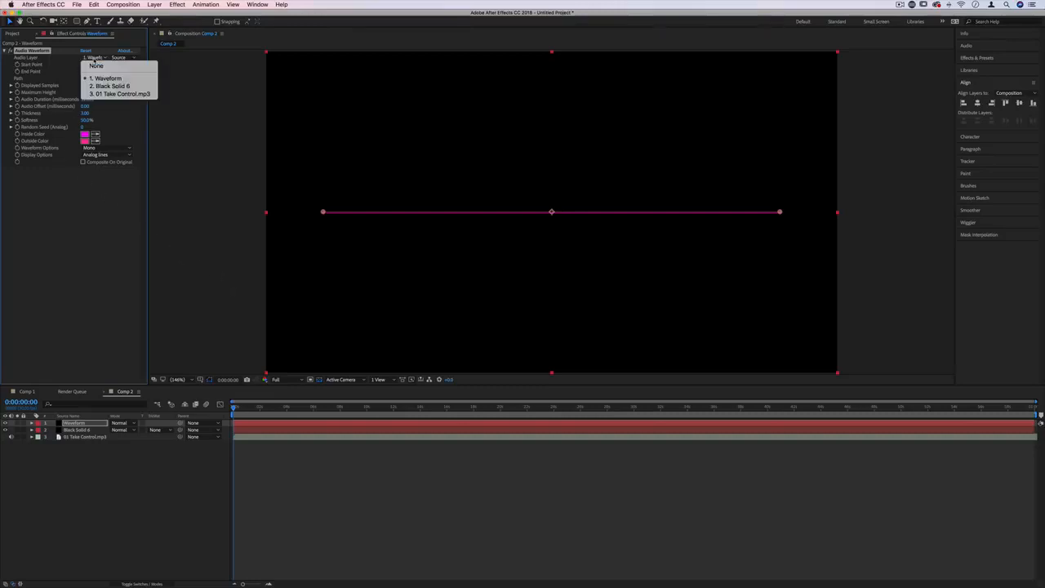
pyautogui.click(122, 94)
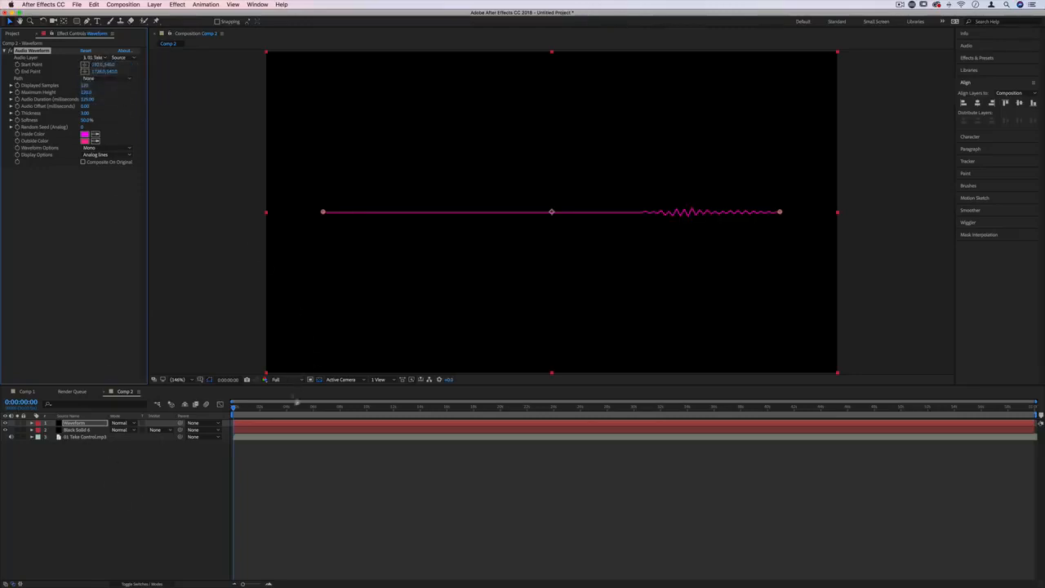
# Preview the waveform further along the timeline and set its Display Options to Digital, keeping Waveform Options at Mono
pyautogui.moveTo(251, 408); pyautogui.dragTo(383, 406)
pyautogui.press('space')
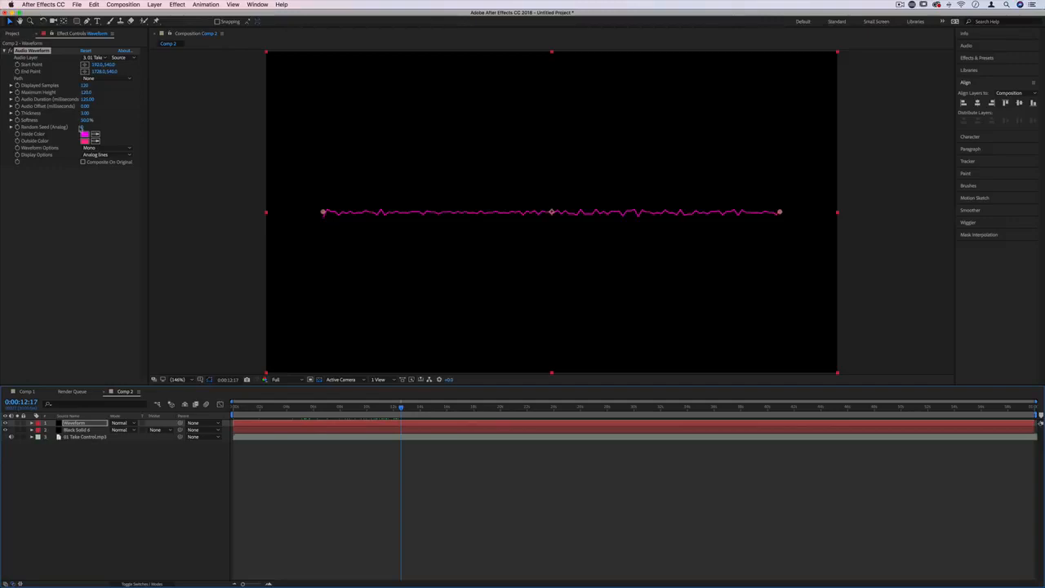
pyautogui.click(89, 155)
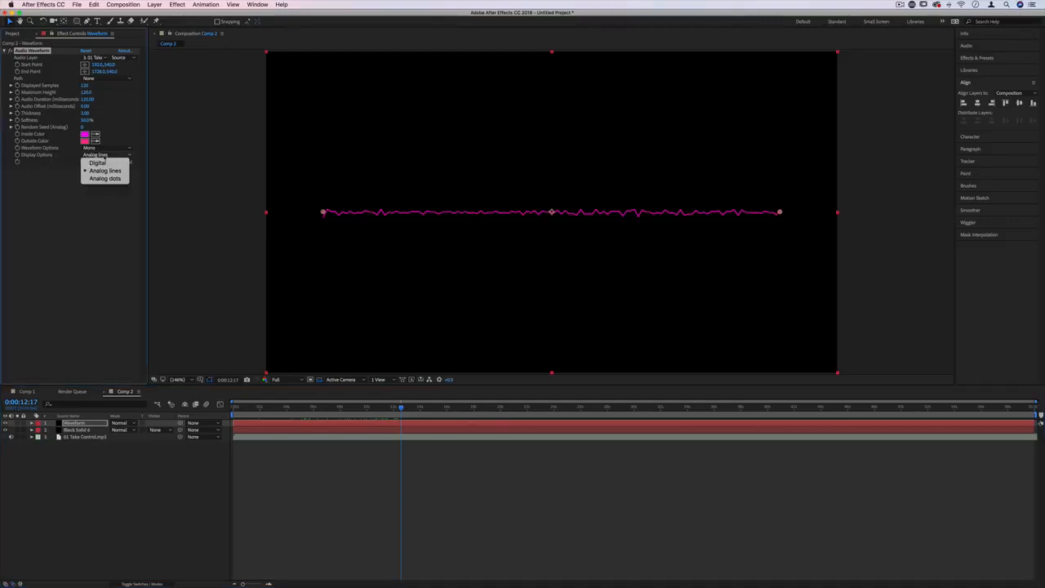
pyautogui.click(98, 162)
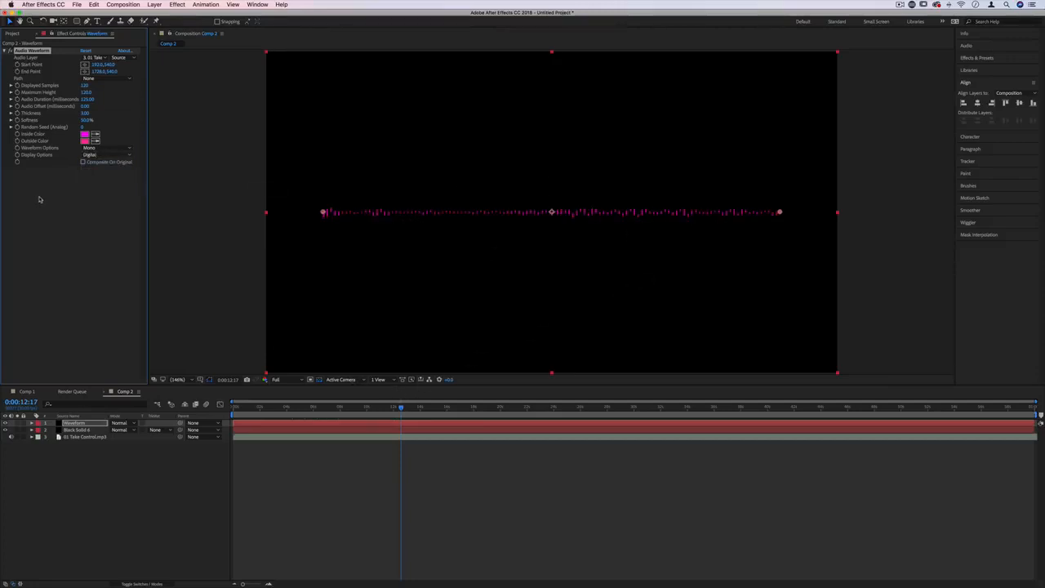
pyautogui.click(98, 149)
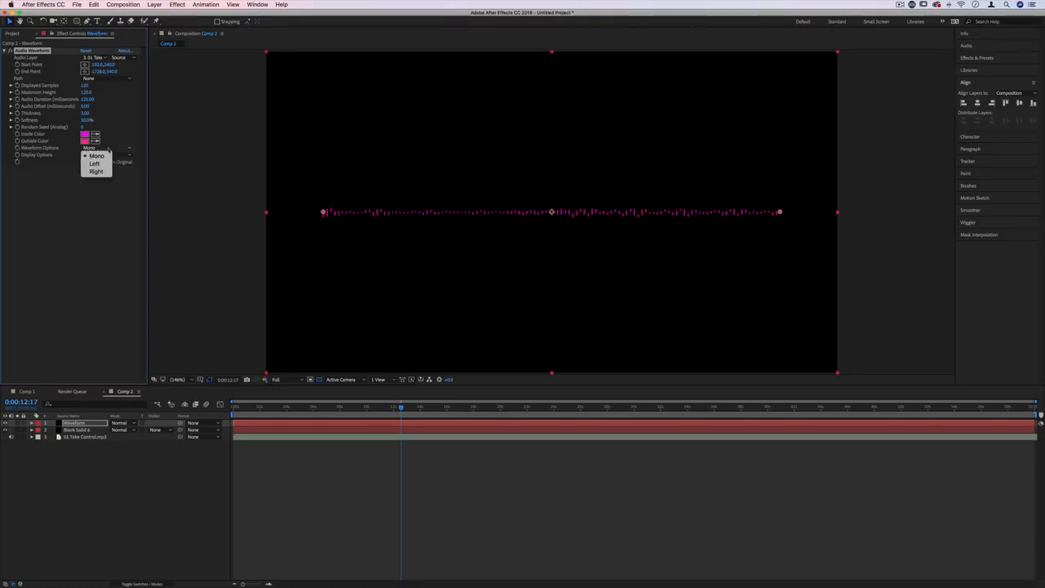
pyautogui.click(120, 150)
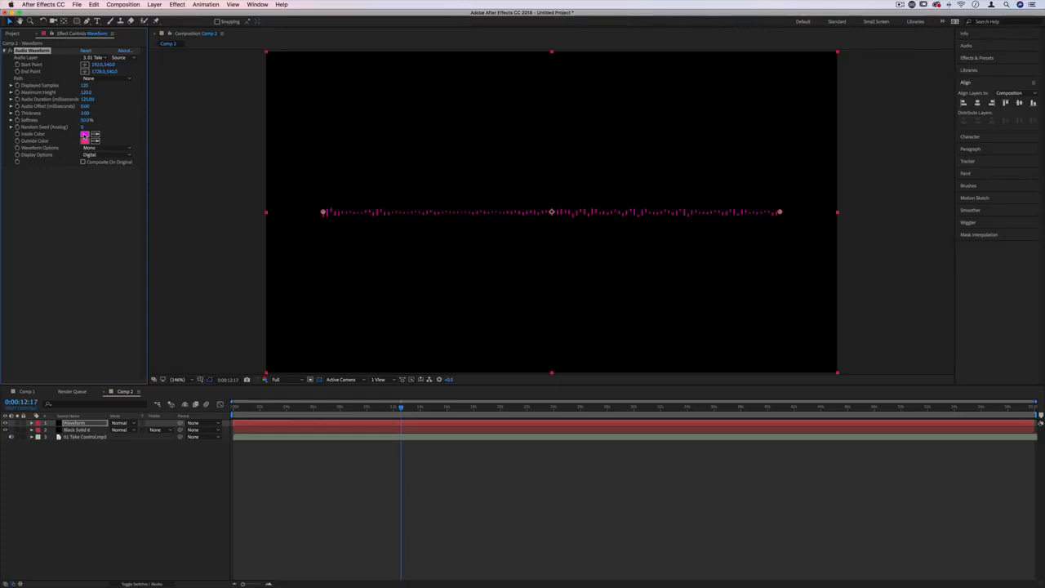
# Set the waveform's inside color to blue and its outside color to turquoise green
pyautogui.click(84, 136)
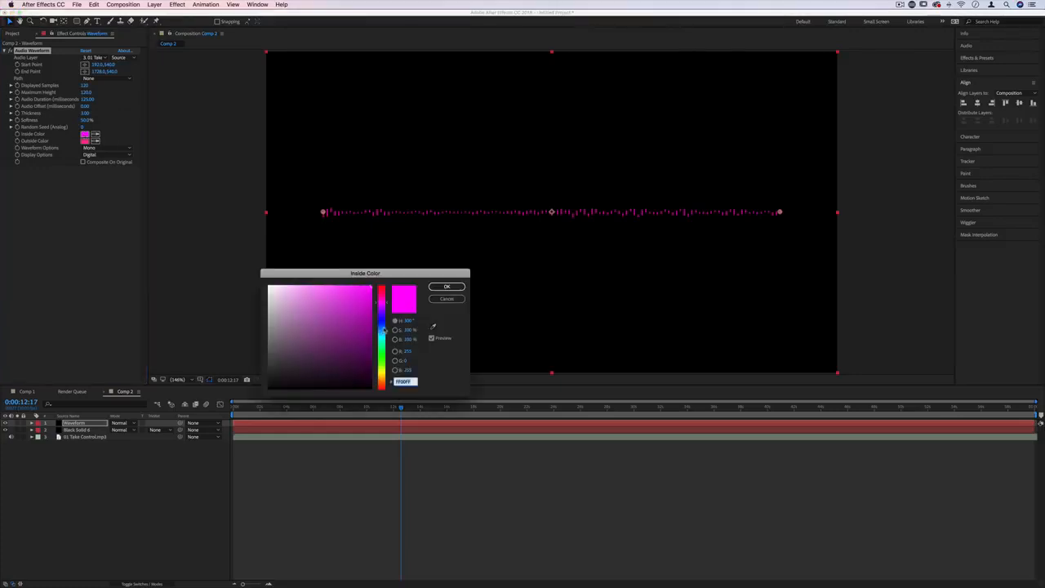
pyautogui.moveTo(384, 330); pyautogui.dragTo(385, 347)
pyautogui.click(447, 286)
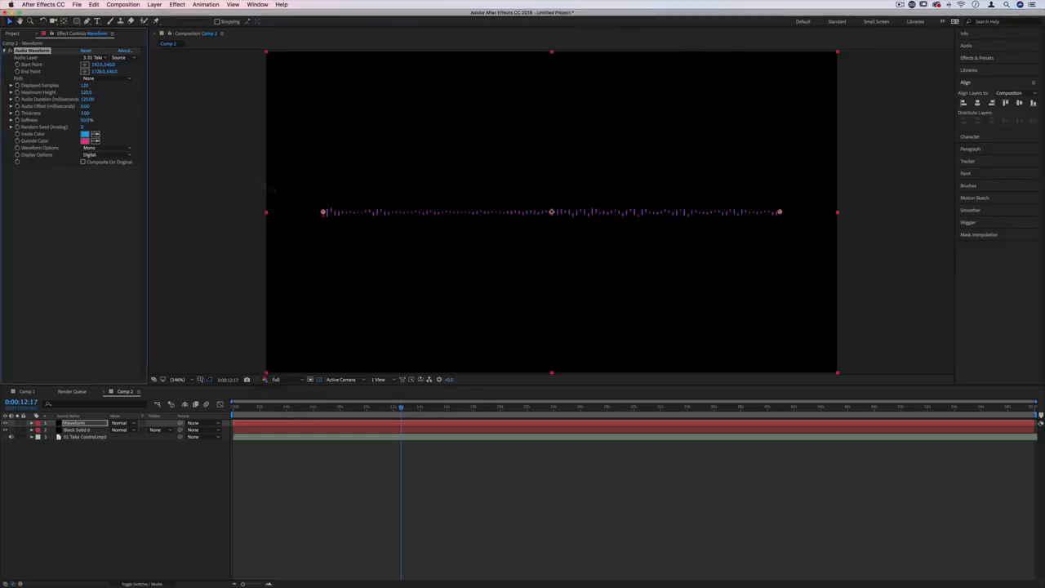
pyautogui.click(85, 139)
pyautogui.click(382, 334)
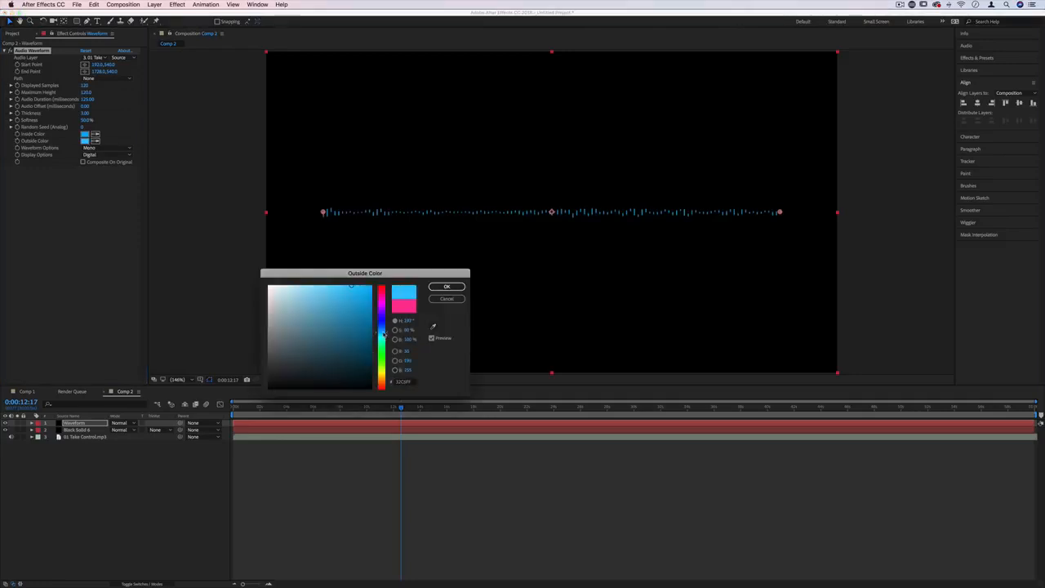
pyautogui.moveTo(385, 334); pyautogui.dragTo(385, 342)
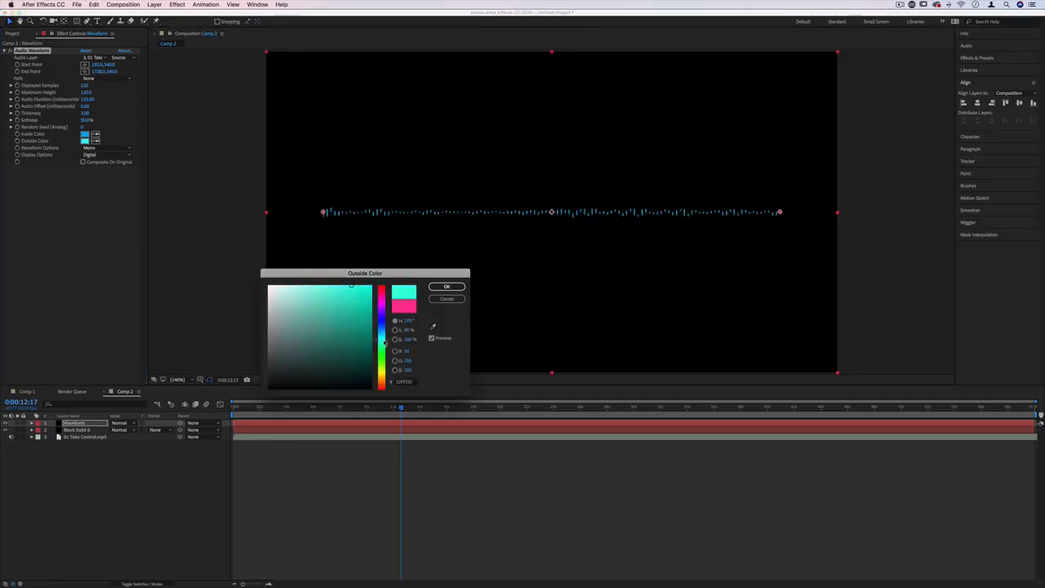
pyautogui.click(447, 287)
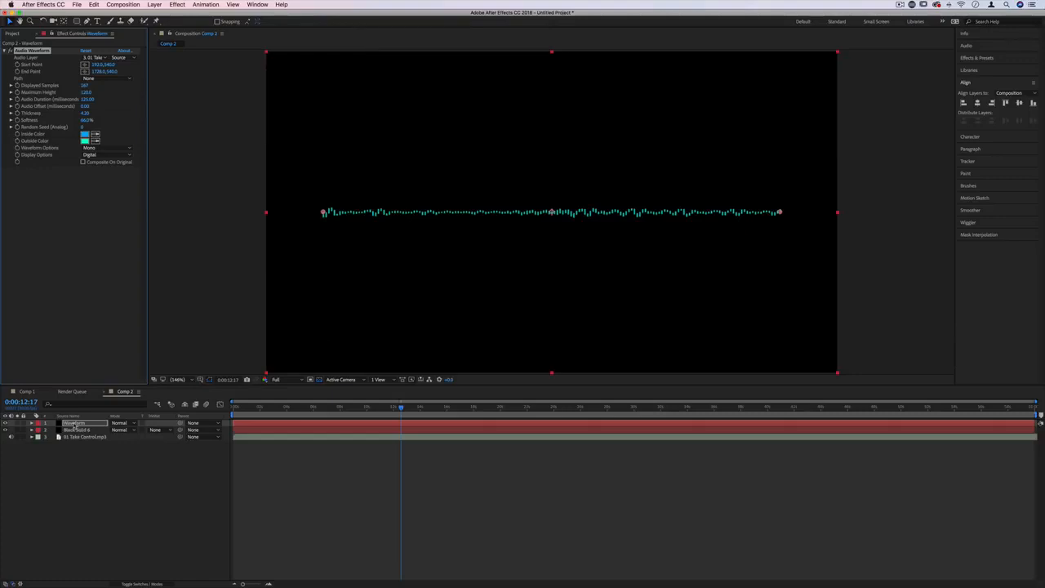
# Add a new mask covering the whole Waveform layer
pyautogui.rightClick(74, 425)
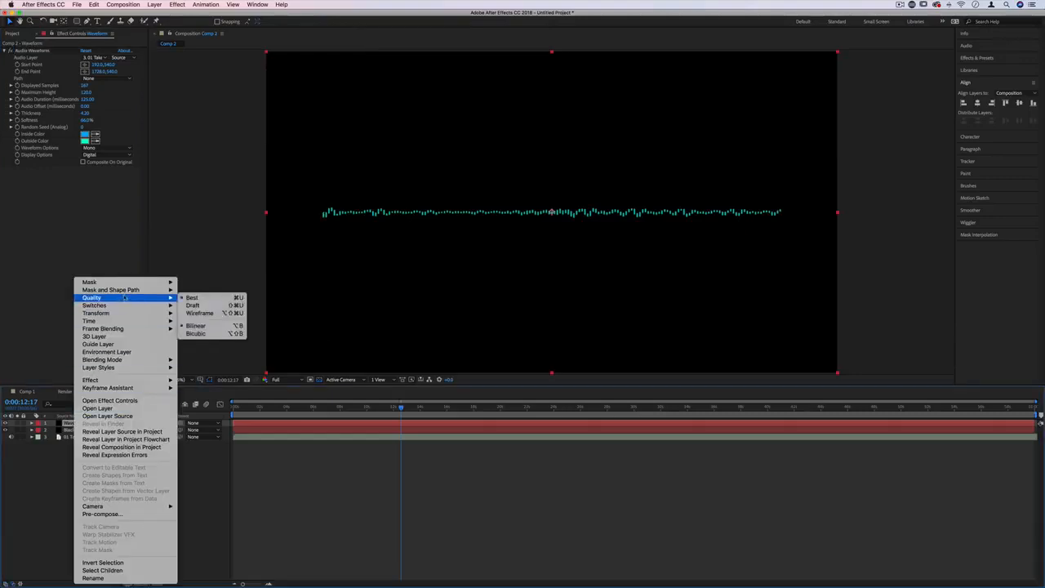
pyautogui.moveTo(160, 282)
pyautogui.click(196, 283)
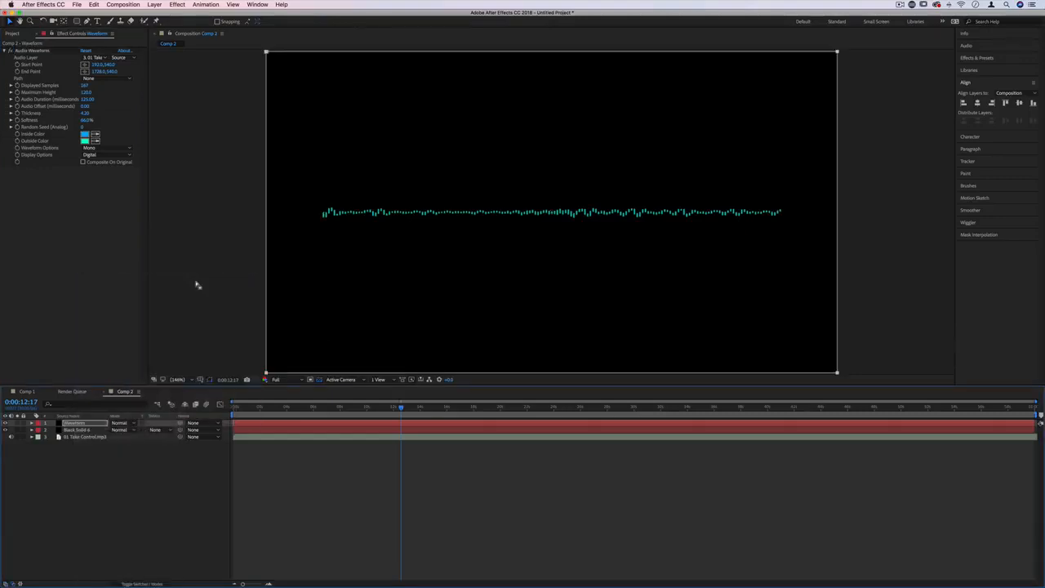
pyautogui.scroll(1, 194, 289)
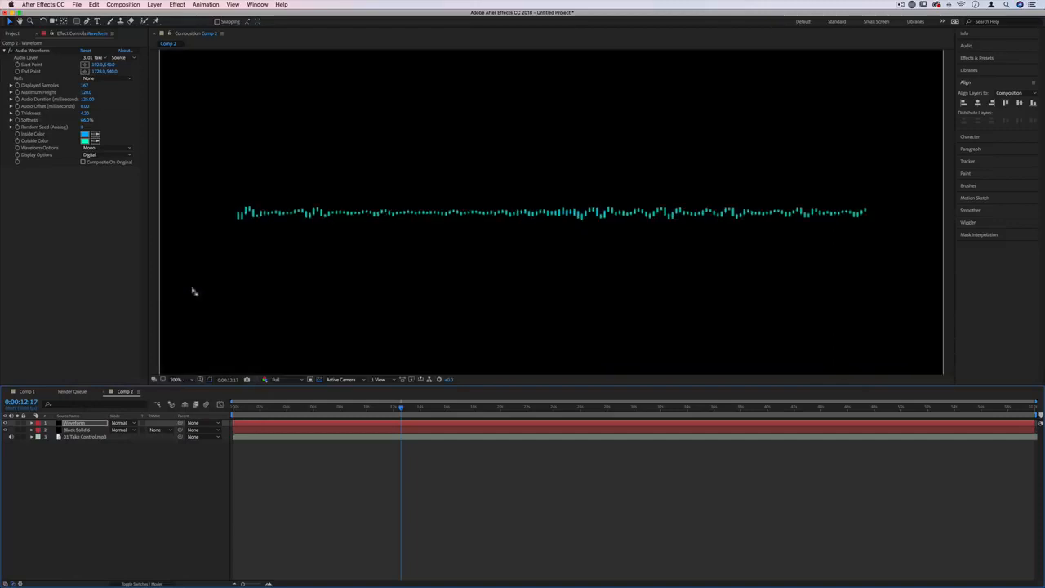
pyautogui.click(175, 380)
pyautogui.click(184, 392)
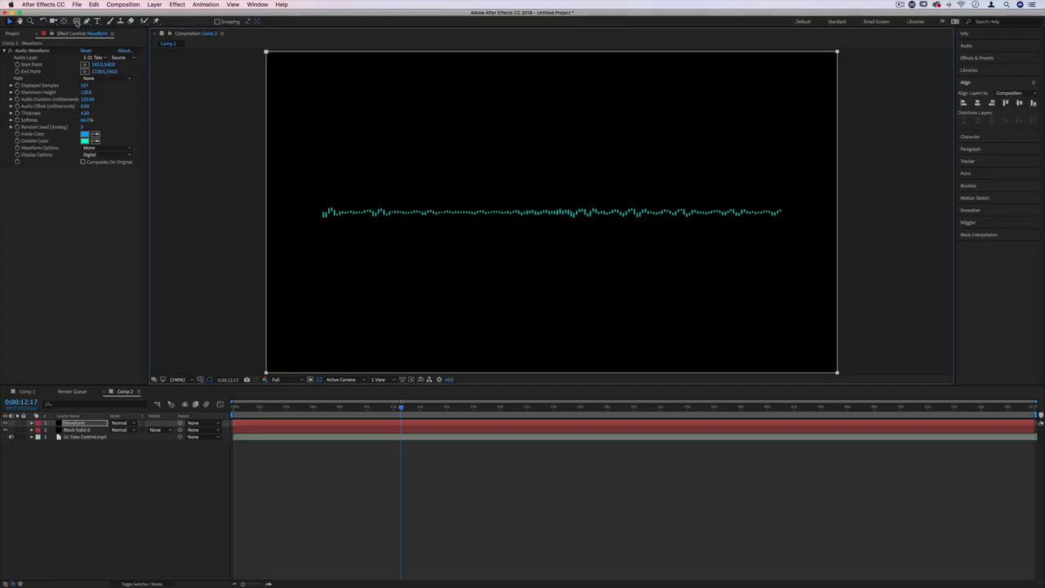
# Draw a five-pointed star mask near the center of the Waveform layer with the Star tool
pyautogui.click(77, 21)
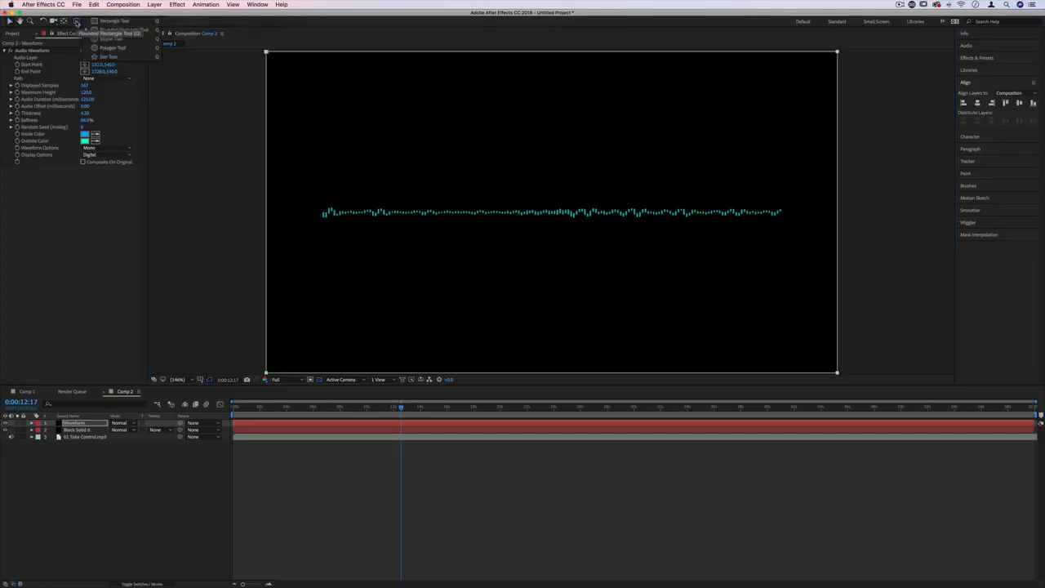
pyautogui.click(110, 57)
pyautogui.moveTo(565, 244); pyautogui.dragTo(546, 160)
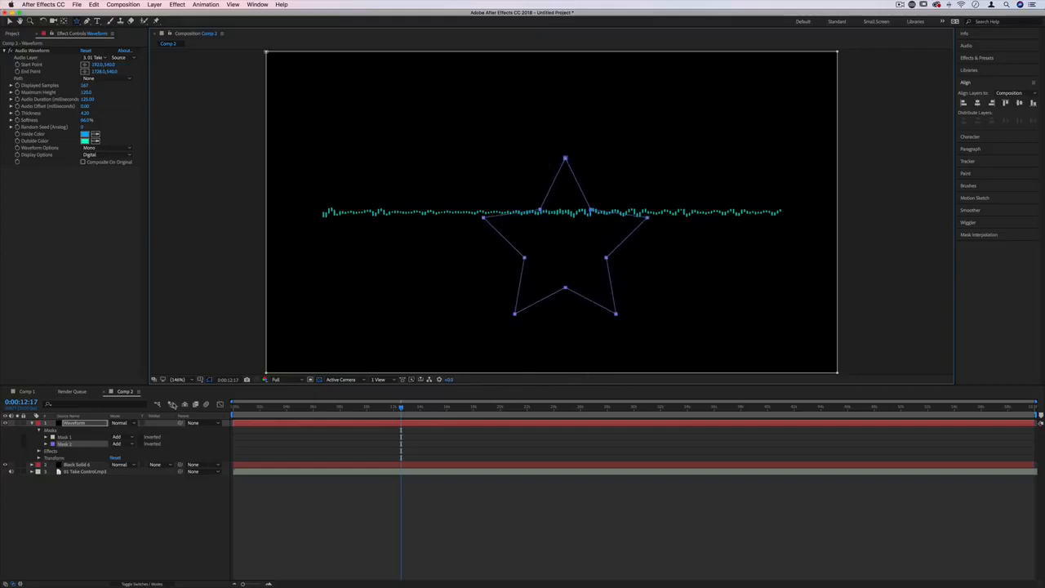
# Set the Audio Waveform path to the star mask, Mask 2, and preview the animation
pyautogui.click(77, 423)
pyautogui.click(66, 438)
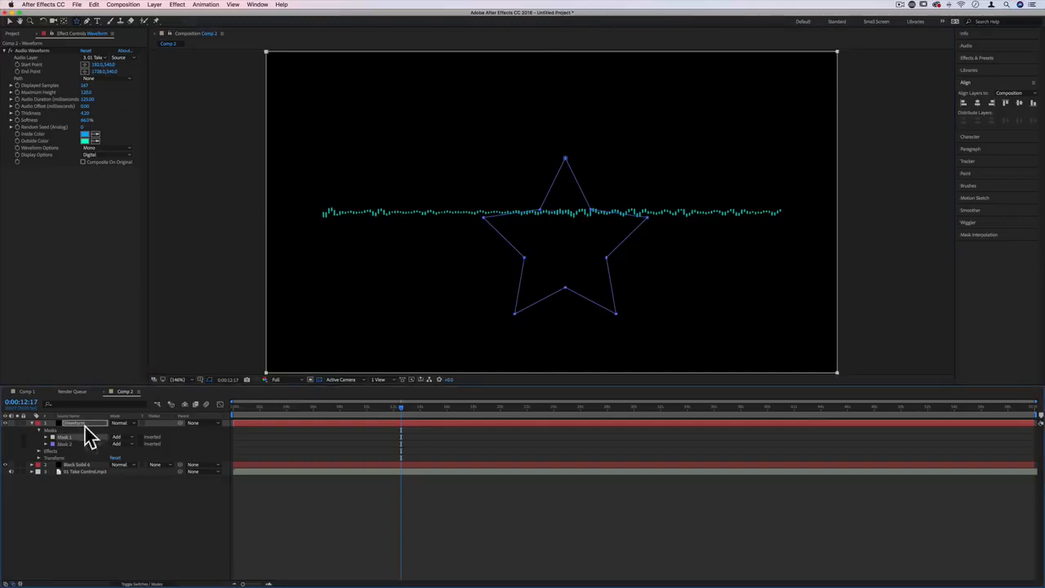
pyautogui.click(68, 444)
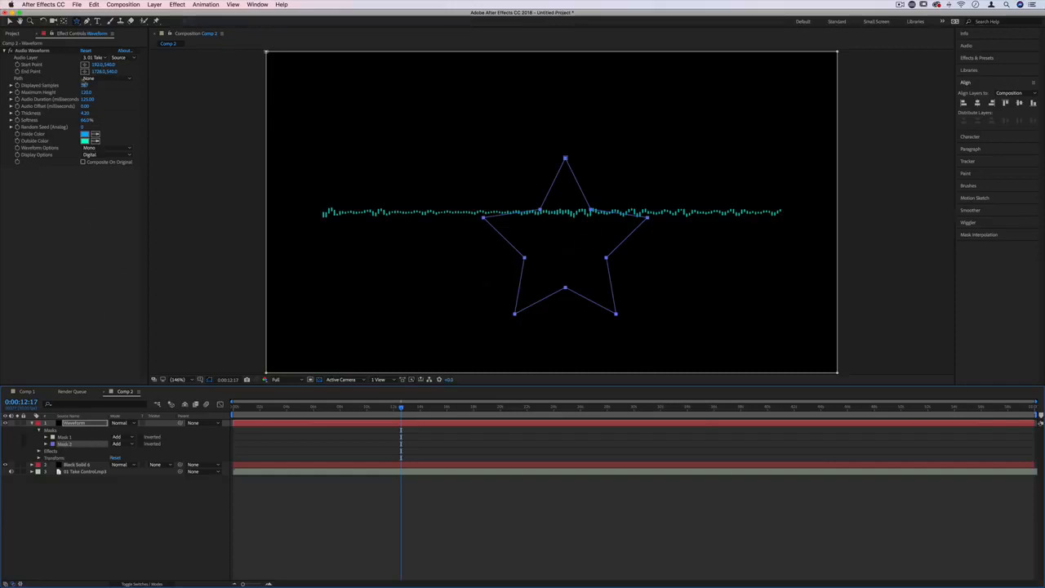
pyautogui.click(88, 78)
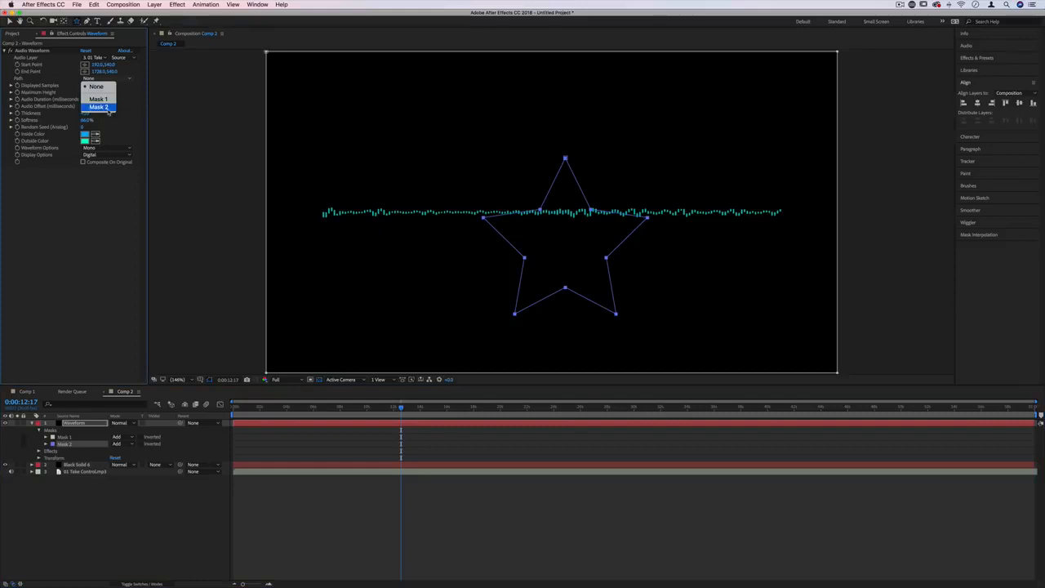
pyautogui.click(107, 109)
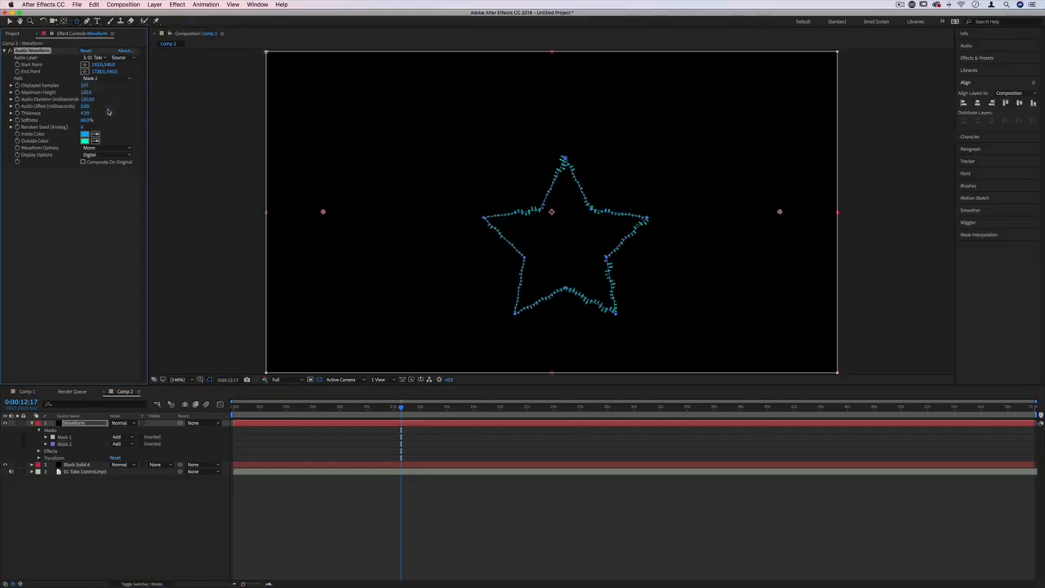
pyautogui.click(372, 507)
pyautogui.press('space')
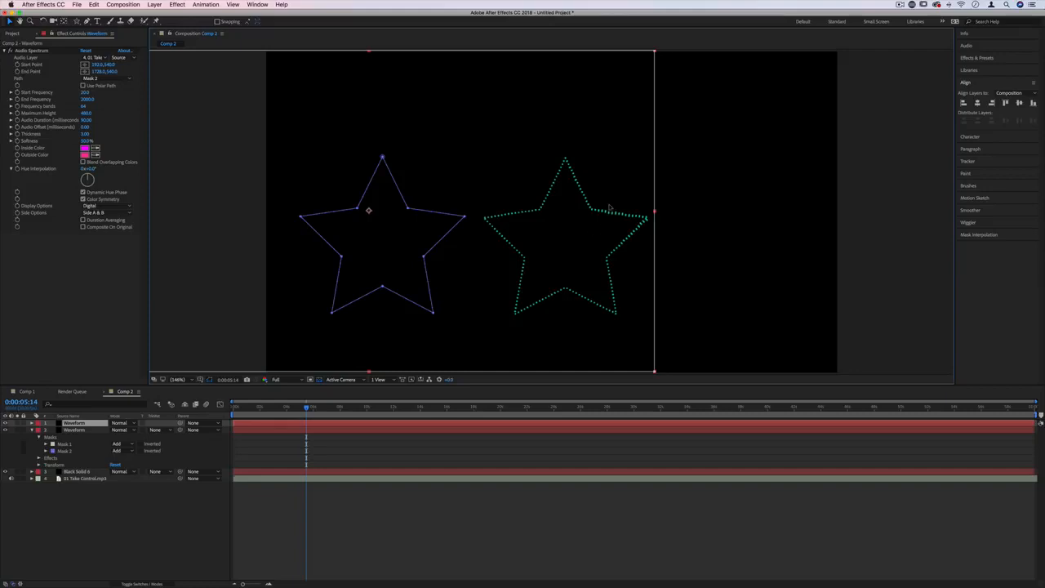
# Move the turquoise star waveform to the frame's right half, shift the magenta star to the left half, and preview from the start
pyautogui.moveTo(563, 252); pyautogui.dragTo(668, 231)
pyautogui.moveTo(326, 256); pyautogui.dragTo(354, 256)
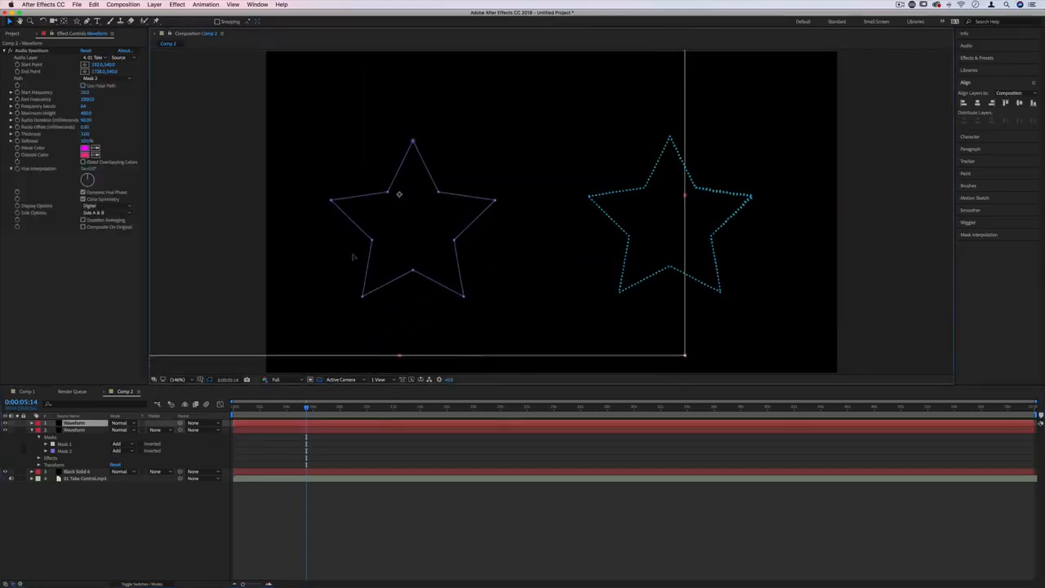
pyautogui.click(350, 508)
pyautogui.moveTo(311, 408); pyautogui.dragTo(215, 411)
pyautogui.press('space')
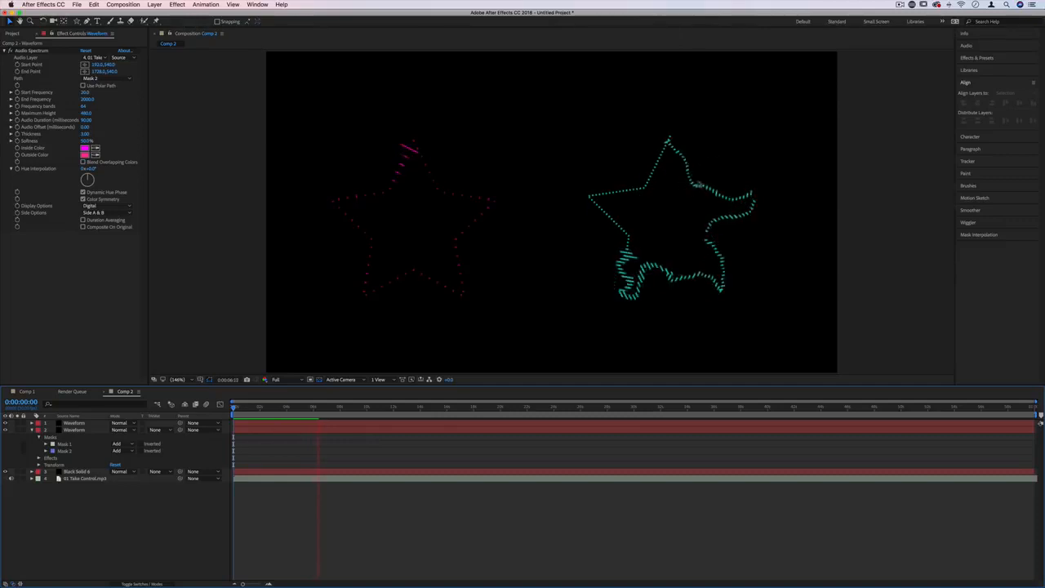
pyautogui.press('space')
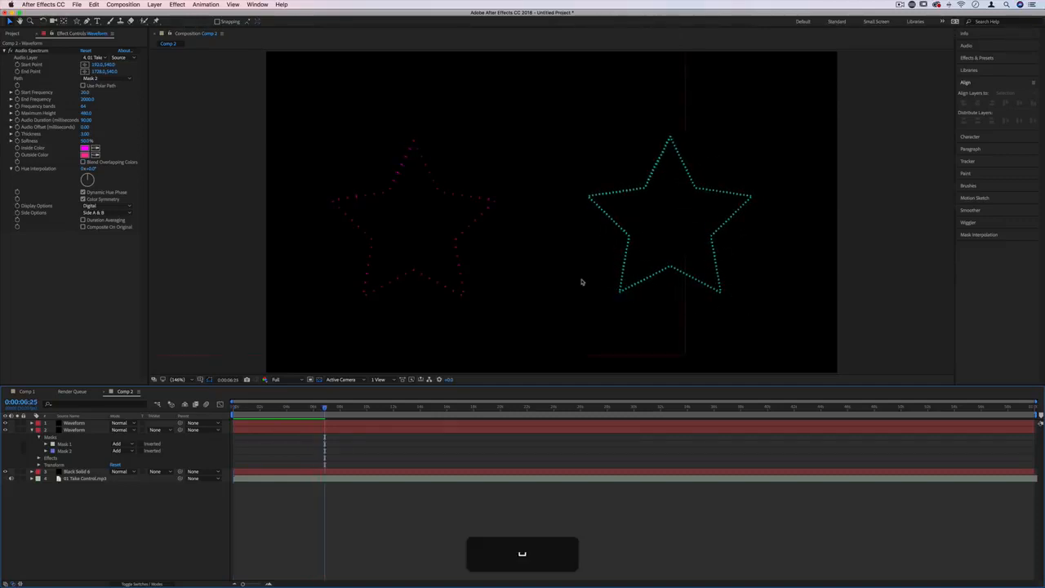
# Set the magenta star's Audio Spectrum display to Analog lines on Side B and preview the animation
pyautogui.click(108, 208)
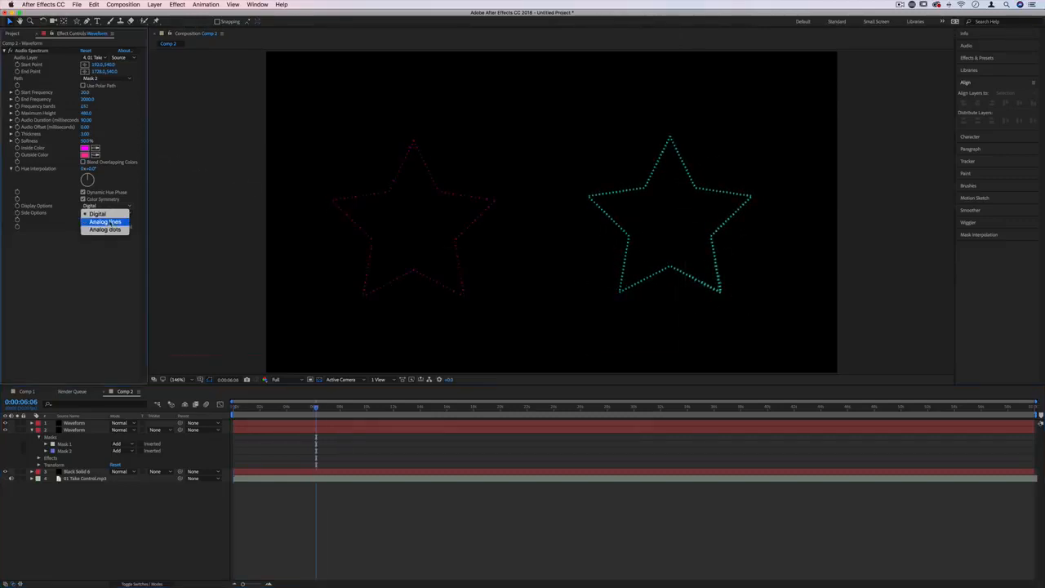
pyautogui.click(105, 222)
pyautogui.press('space')
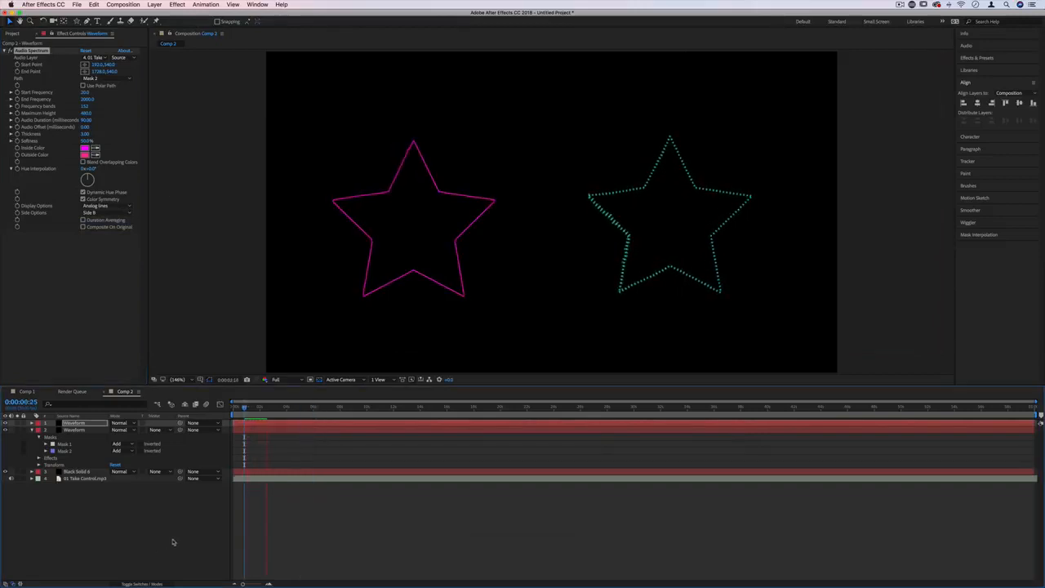
pyautogui.press('space')
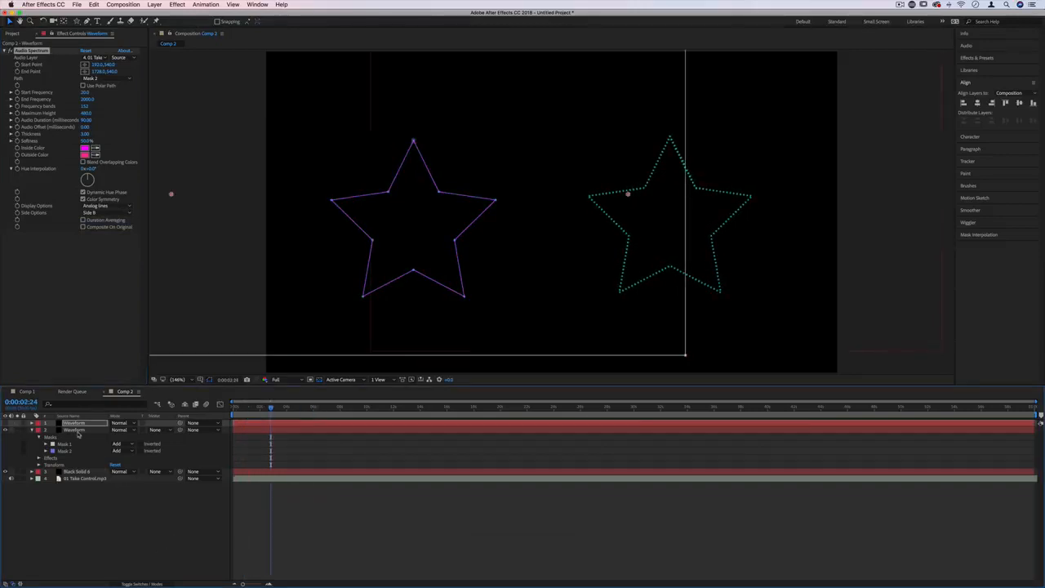
# Move the turquoise star waveform to the center of the frame and preview it on its own
pyautogui.click(75, 430)
pyautogui.moveTo(675, 234); pyautogui.dragTo(541, 238)
pyautogui.click(175, 532)
pyautogui.press('space')
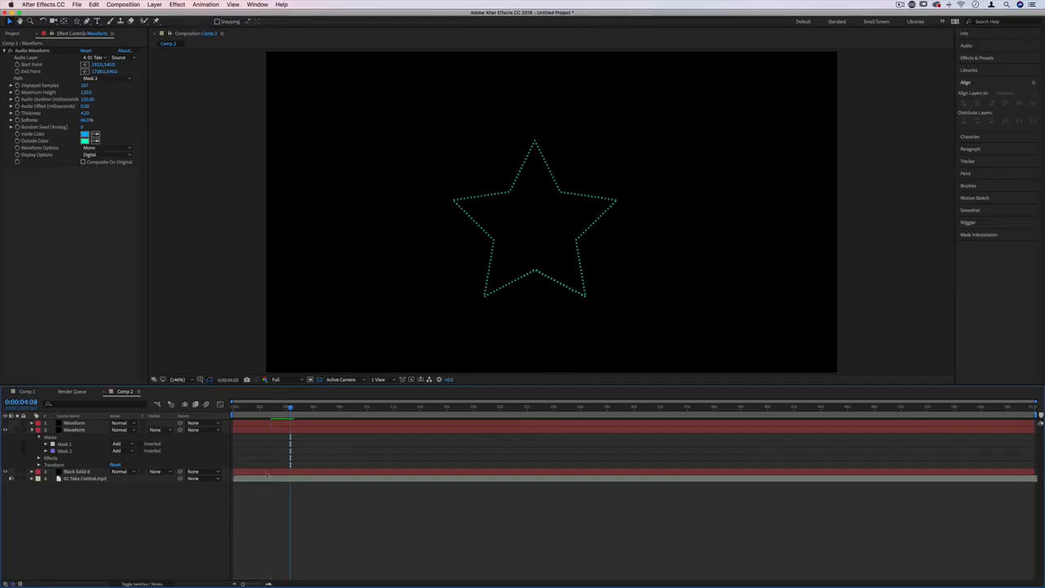
pyautogui.click(77, 21)
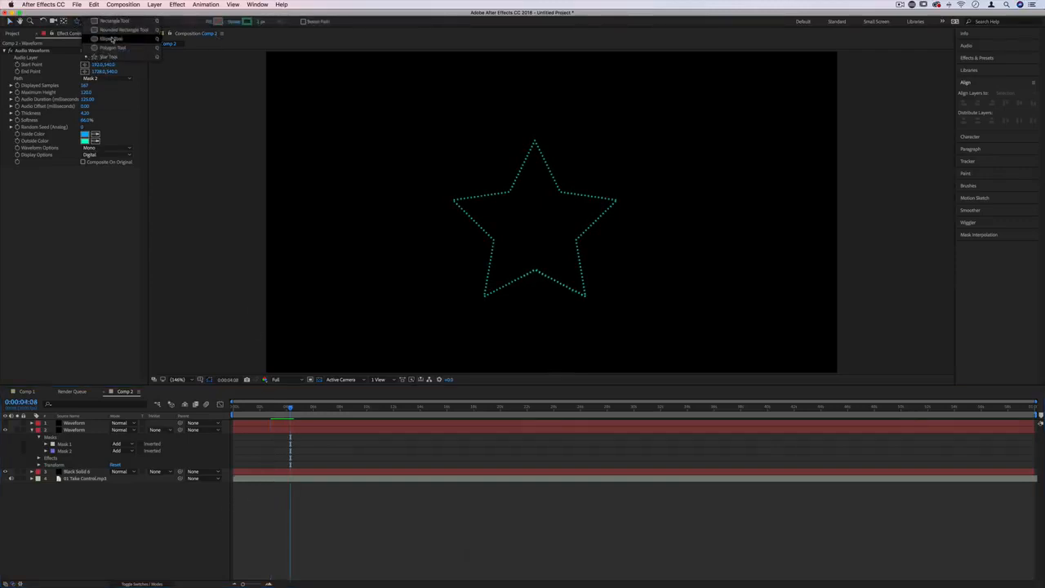
pyautogui.click(77, 22)
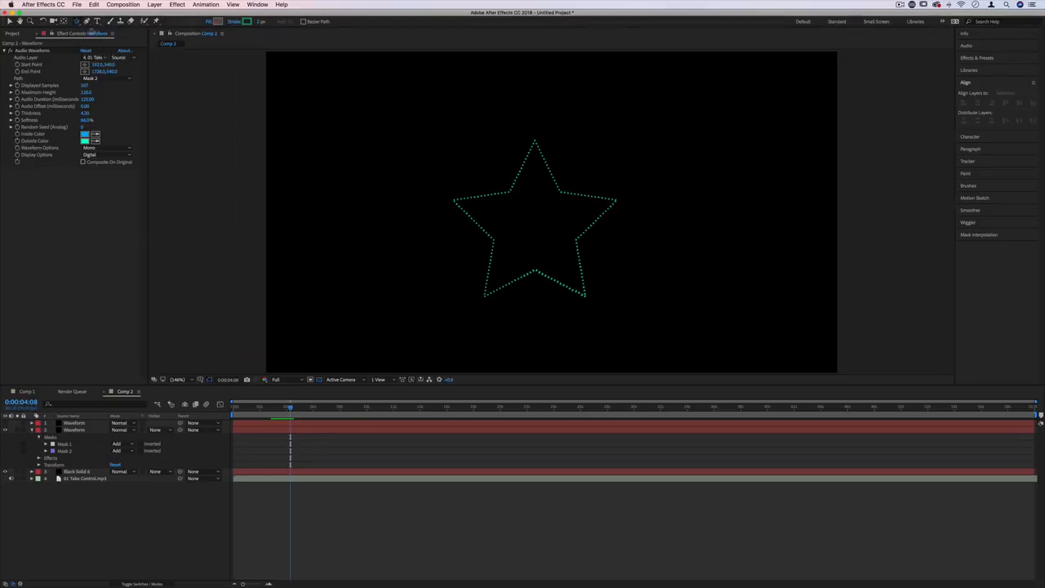
# Add a text layer with the letter J and center it over the star
pyautogui.click(99, 22)
pyautogui.click(380, 182)
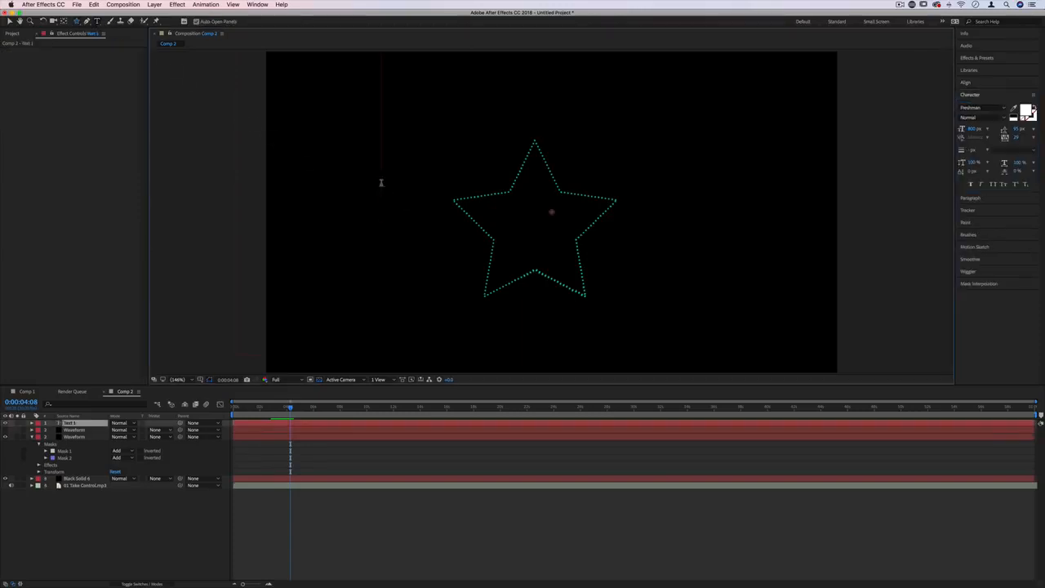
pyautogui.write('J')
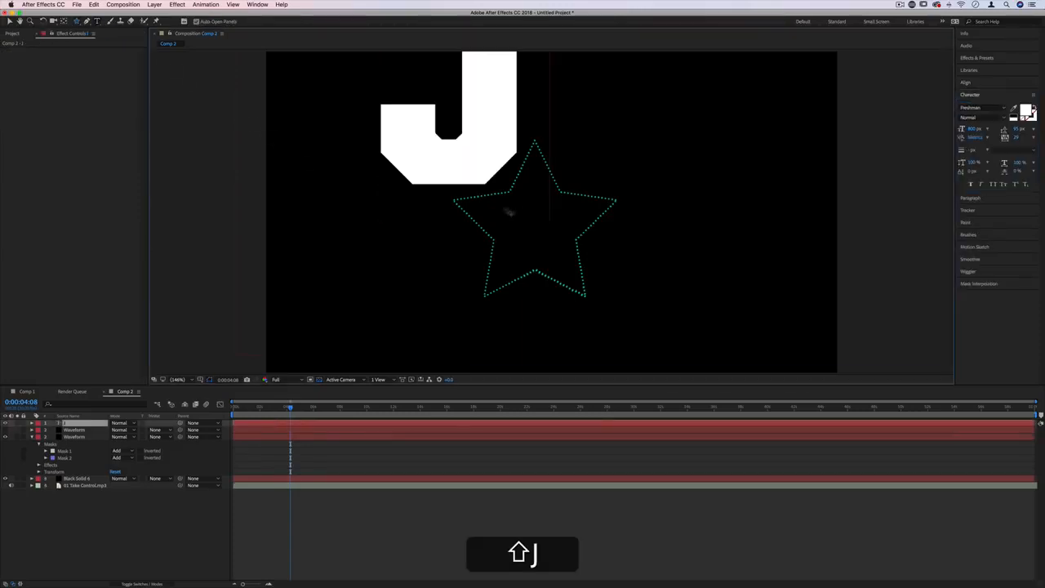
pyautogui.moveTo(617, 229); pyautogui.dragTo(691, 354)
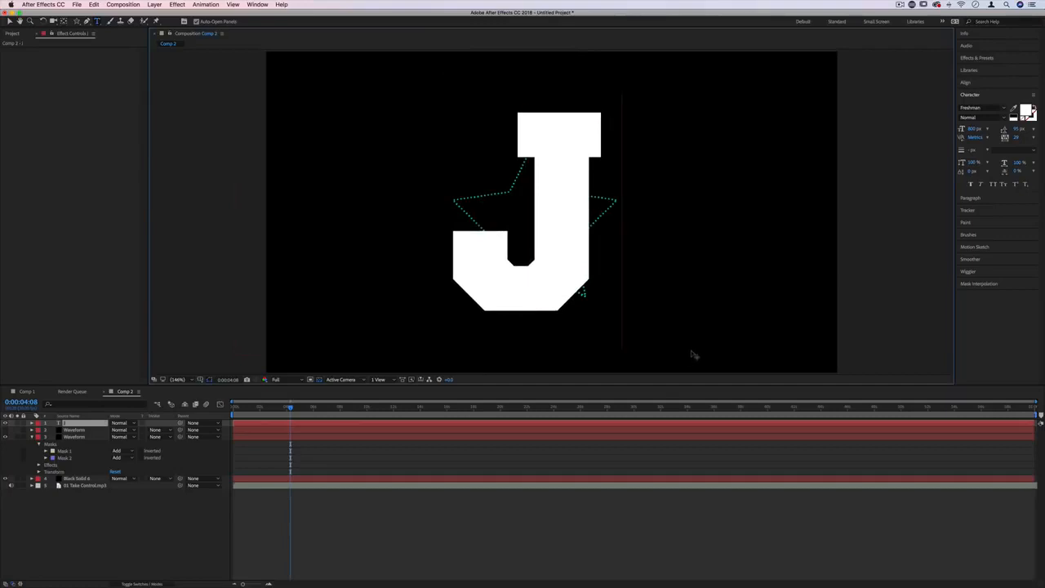
# Create masks from the J text layer and hide the resulting outlines layer
pyautogui.rightClick(552, 253)
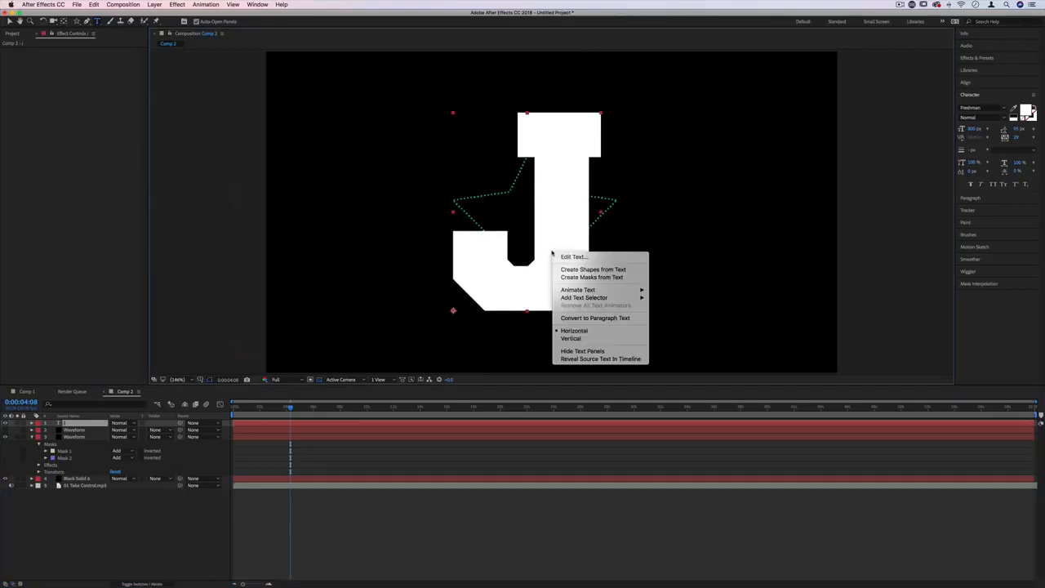
pyautogui.click(616, 279)
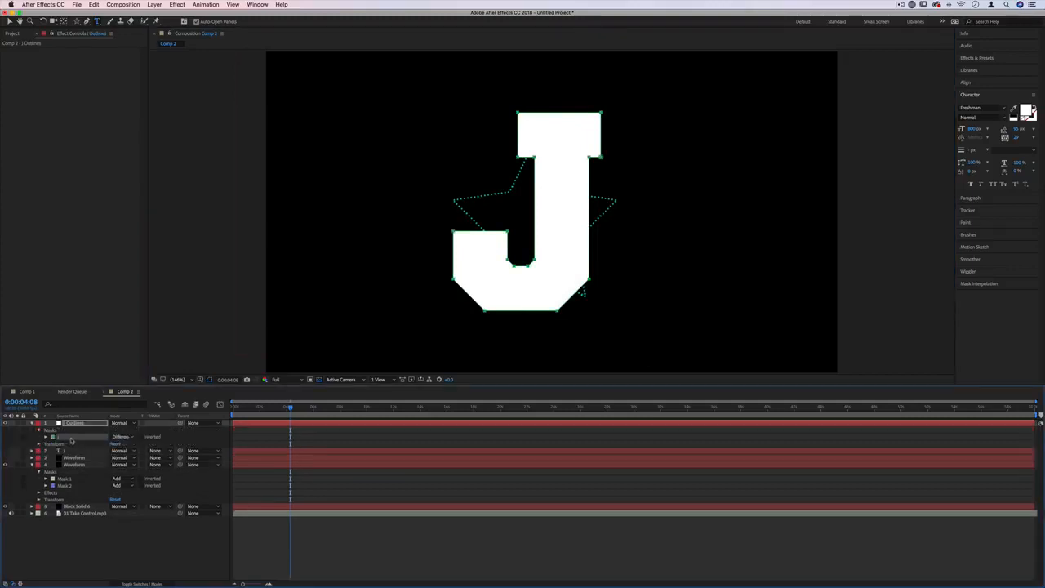
pyautogui.click(6, 423)
# Check which masks are available as the Audio Waveform path on the visible Waveform layer
pyautogui.click(80, 465)
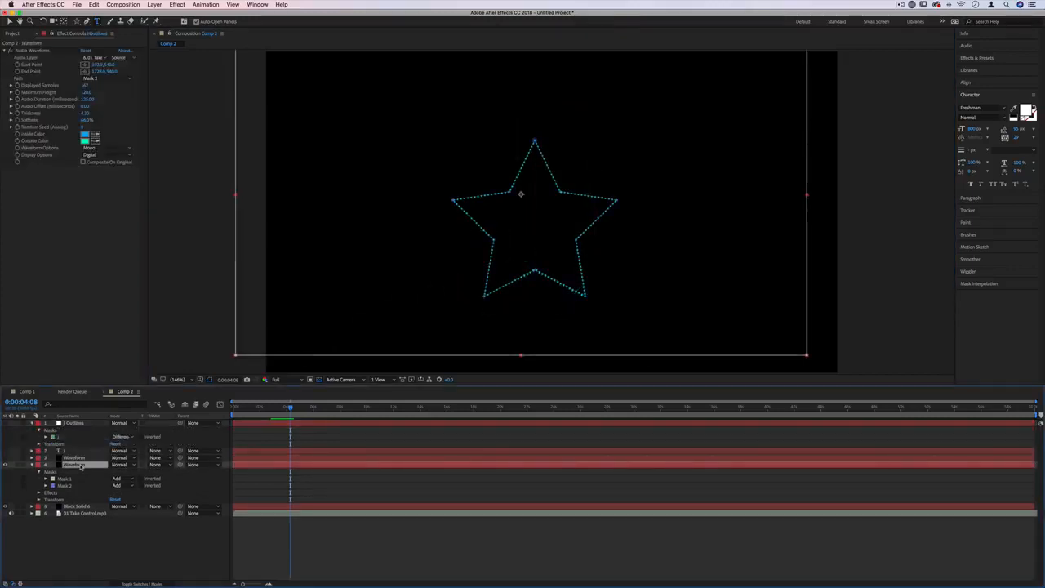
pyautogui.click(104, 79)
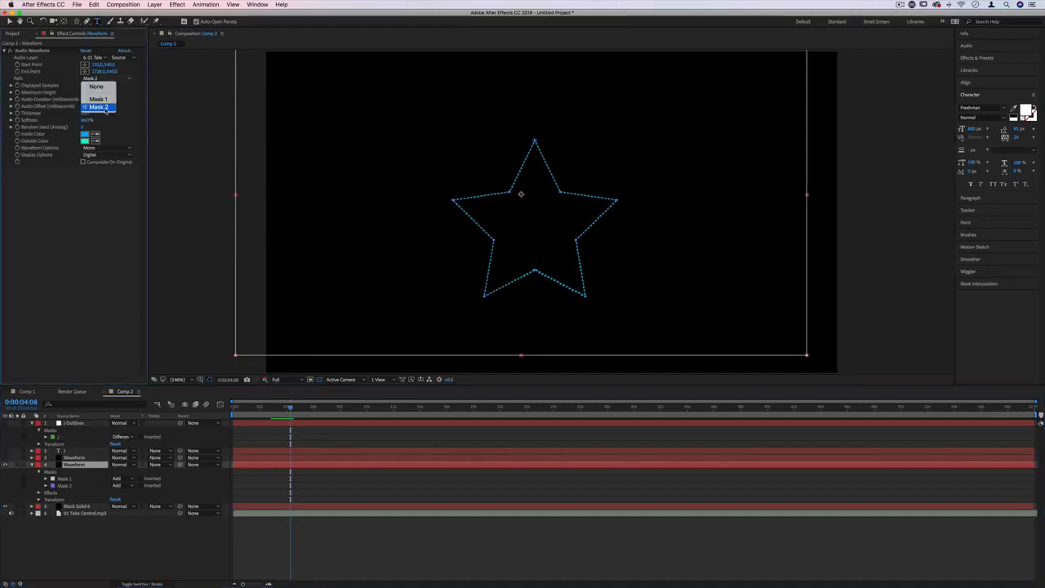
pyautogui.click(105, 109)
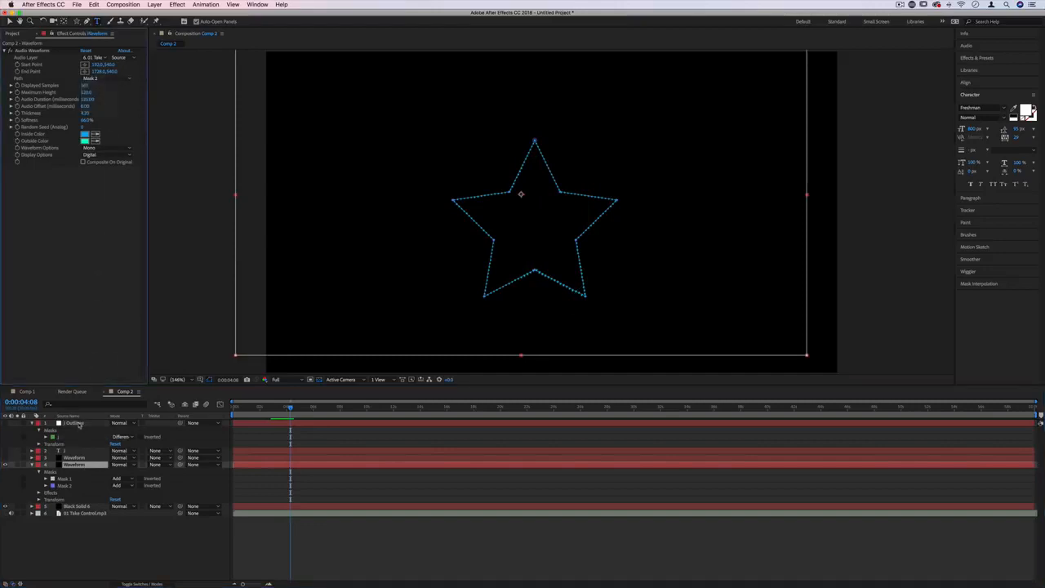
# Copy the J mask from the outlines layer onto the visible Waveform layer
pyautogui.click(59, 439)
pyautogui.press('super+c')
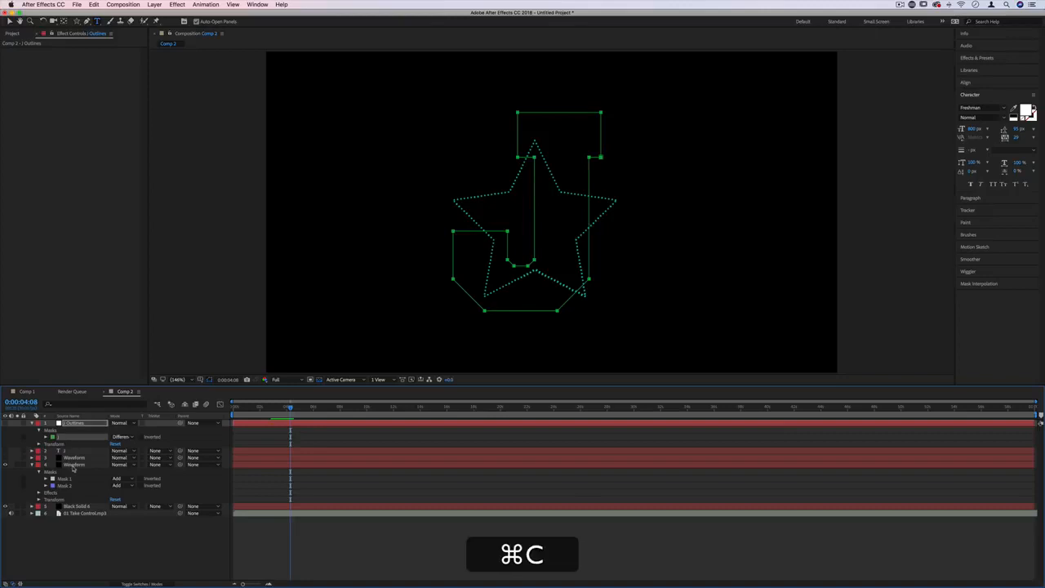
pyautogui.click(78, 470)
pyautogui.press('super+v')
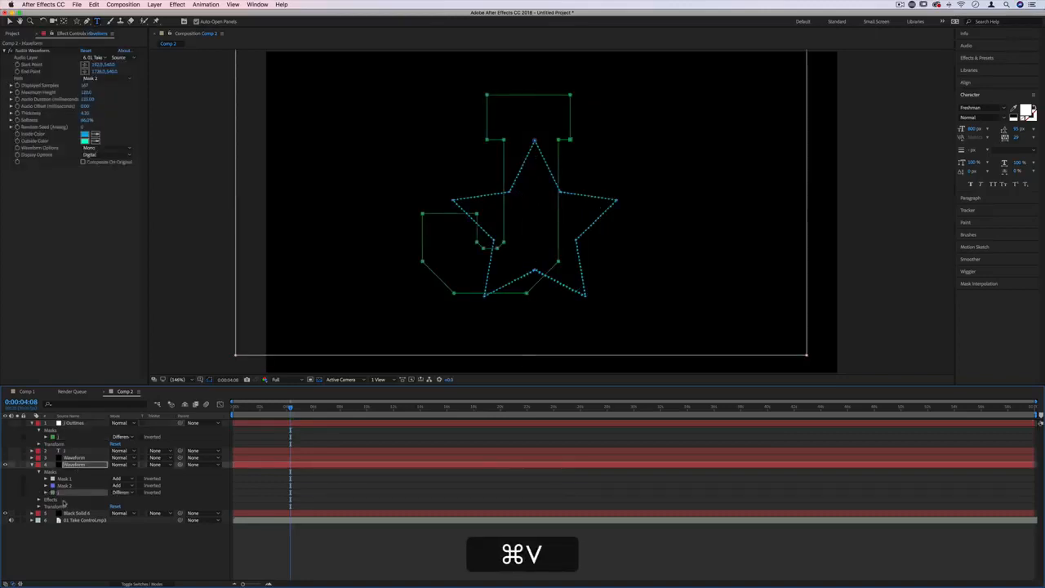
# Set the Audio Waveform path to the J mask and preview the animation from about 0:00:03:12
pyautogui.click(111, 77)
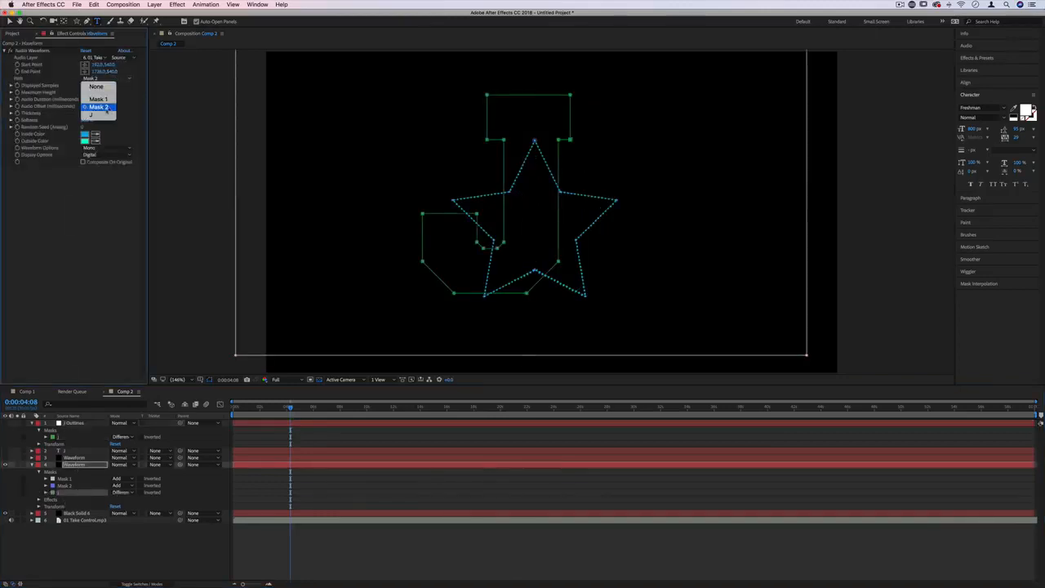
pyautogui.click(101, 115)
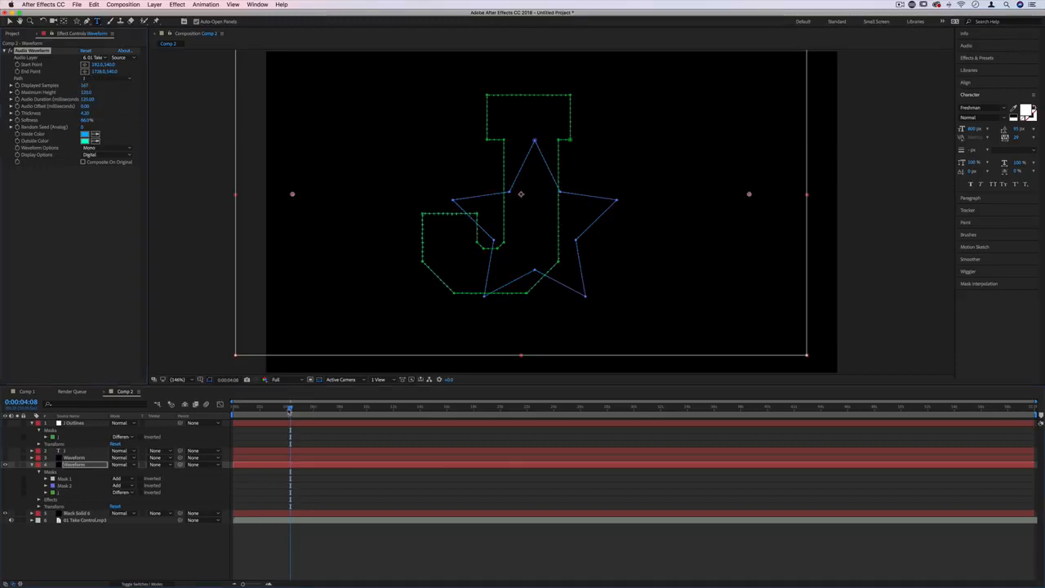
pyautogui.moveTo(290, 408)
pyautogui.mouseDown()
pyautogui.moveTo(261, 412)
pyautogui.moveTo(279, 412)
pyautogui.mouseUp()
pyautogui.press('super+shift+a')
pyautogui.press('v')
pyautogui.press('space')
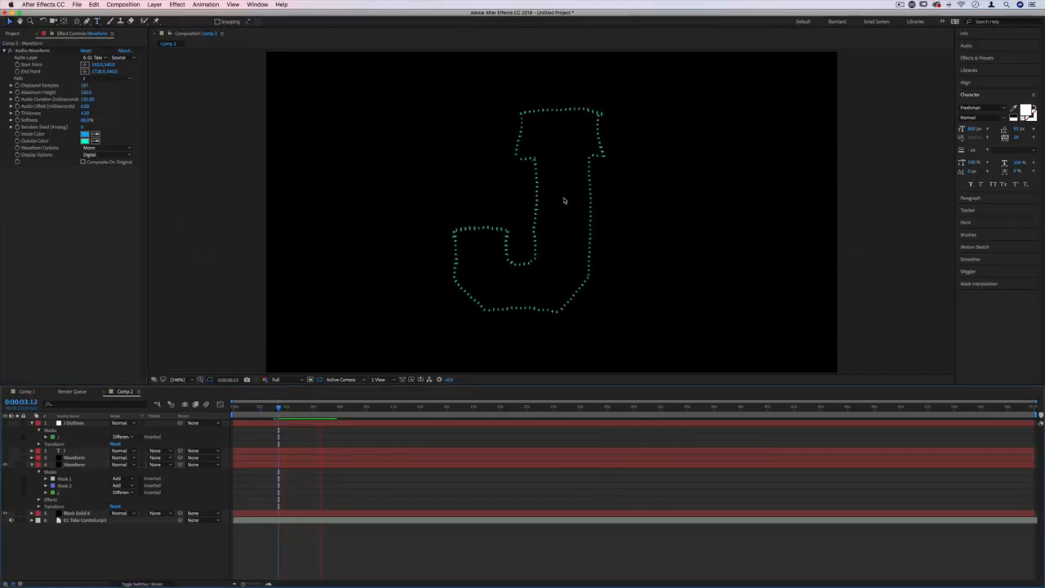
pyautogui.press('space')
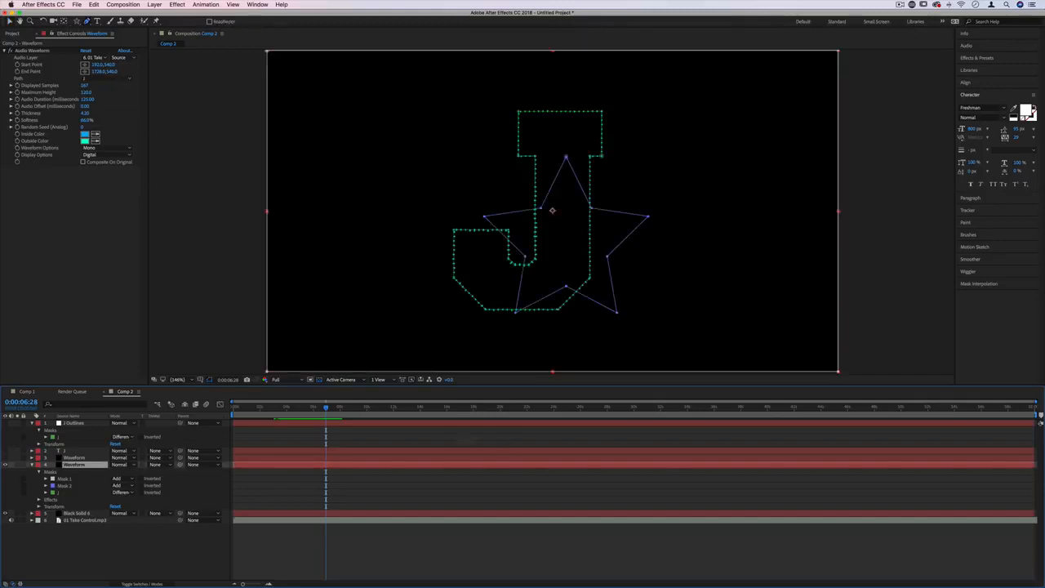
# Draw a closed, curved freeform mask across the Waveform layer with the Pen tool, crossing over itself near the frame's center
pyautogui.click(56, 473)
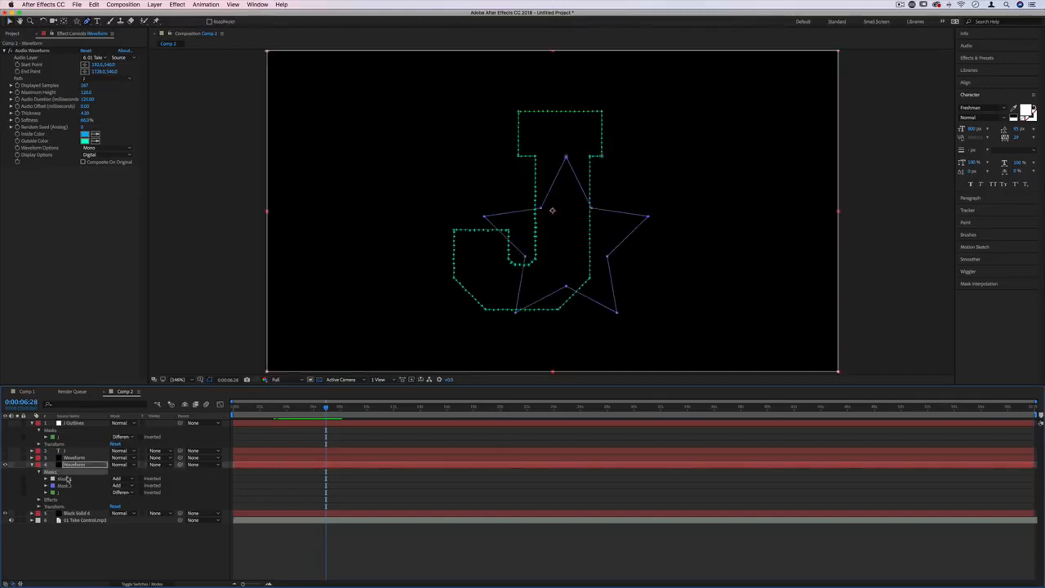
pyautogui.click(386, 231)
pyautogui.moveTo(459, 176); pyautogui.dragTo(482, 223)
pyautogui.moveTo(765, 209); pyautogui.dragTo(707, 120)
pyautogui.moveTo(640, 154); pyautogui.dragTo(626, 181)
pyautogui.moveTo(444, 324); pyautogui.dragTo(425, 295)
pyautogui.click(386, 231)
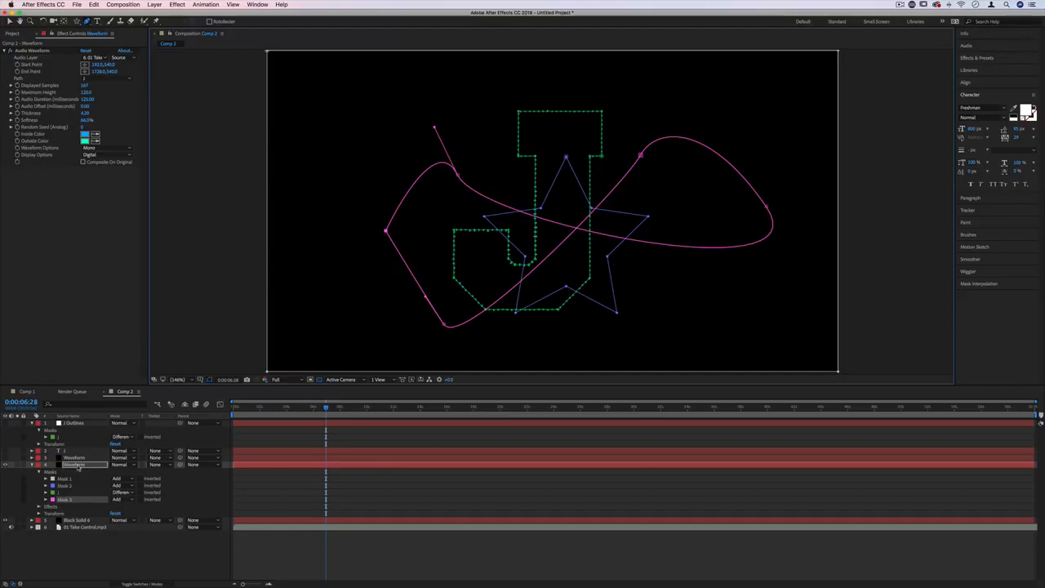
# Set the Audio Waveform path to the freeform mask, Mask 3, and move the playhead to 0:00:02:00
pyautogui.click(109, 79)
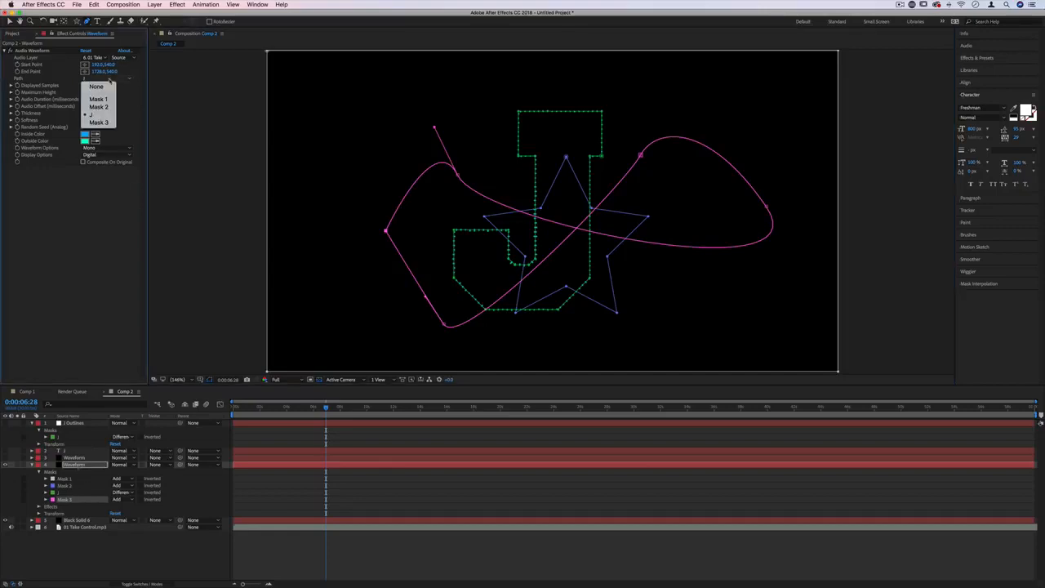
pyautogui.click(110, 122)
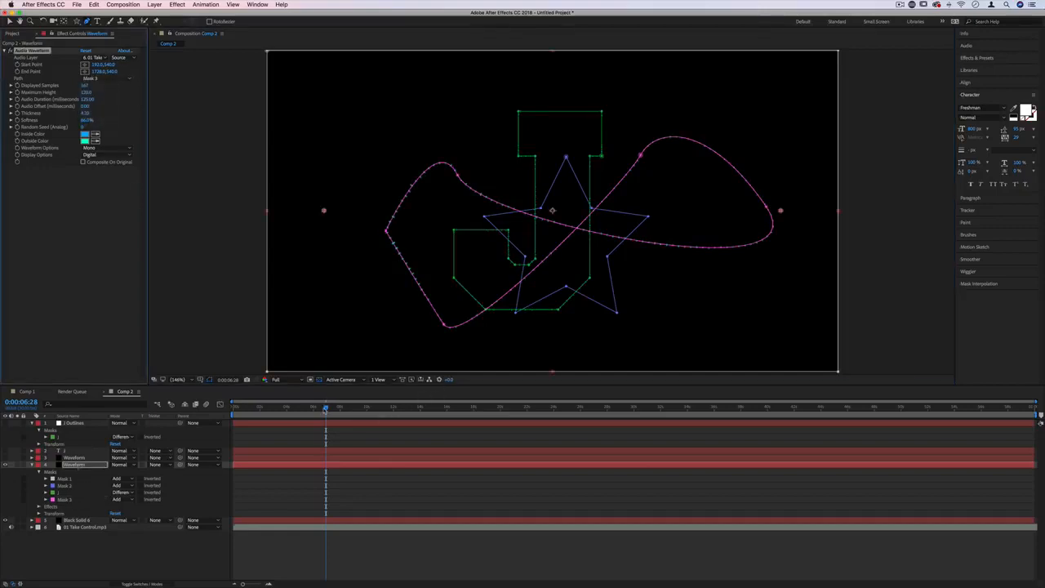
pyautogui.moveTo(325, 409); pyautogui.dragTo(260, 407)
pyautogui.click(200, 229)
pyautogui.click(225, 202)
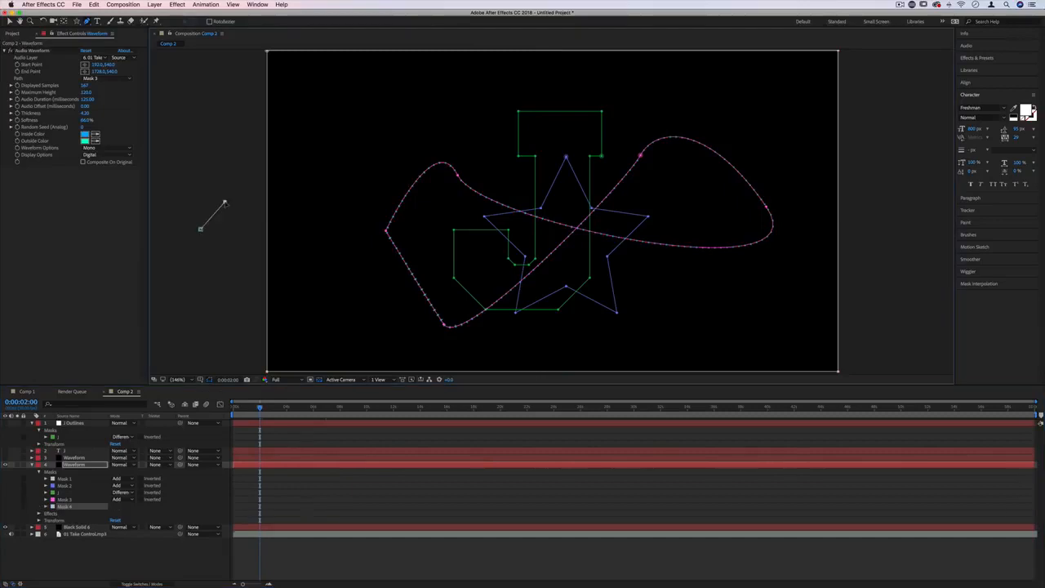
pyautogui.press('v')
pyautogui.press('super+shift+h')
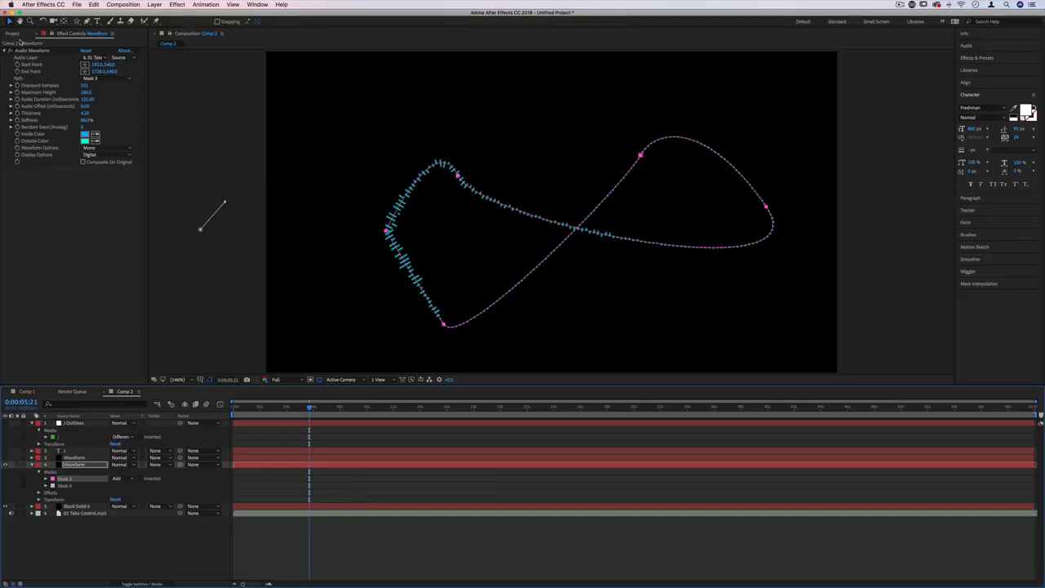
# Add the Nike logo PNG to the composition, hide Black Solid 6, and scale the logo down to fit near the frame's center
pyautogui.click(13, 34)
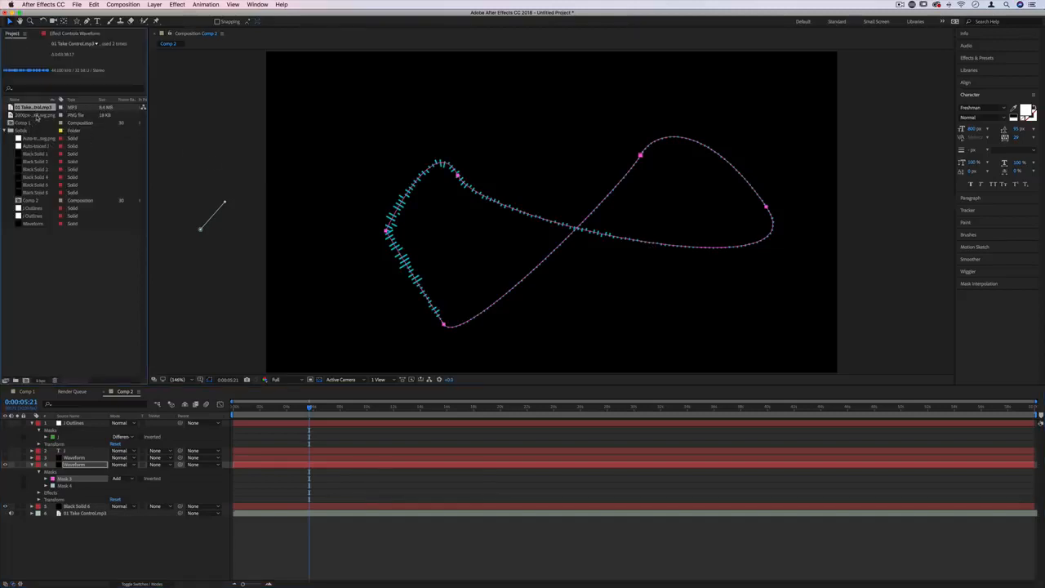
pyautogui.moveTo(36, 116); pyautogui.dragTo(563, 219)
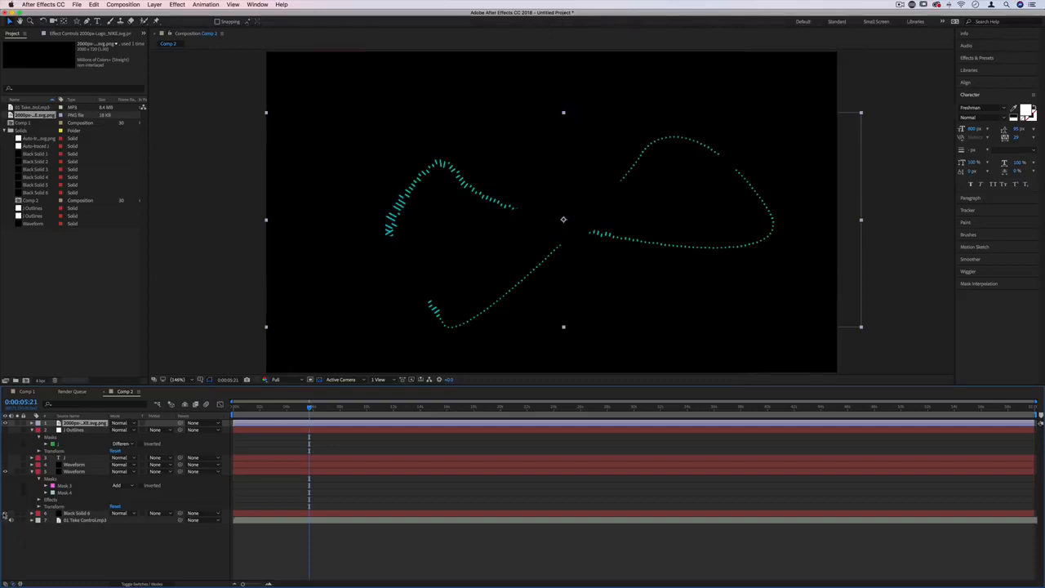
pyautogui.click(5, 513)
pyautogui.moveTo(487, 252); pyautogui.dragTo(491, 230)
pyautogui.moveTo(863, 92); pyautogui.dragTo(736, 138)
pyautogui.moveTo(638, 190); pyautogui.dragTo(641, 193)
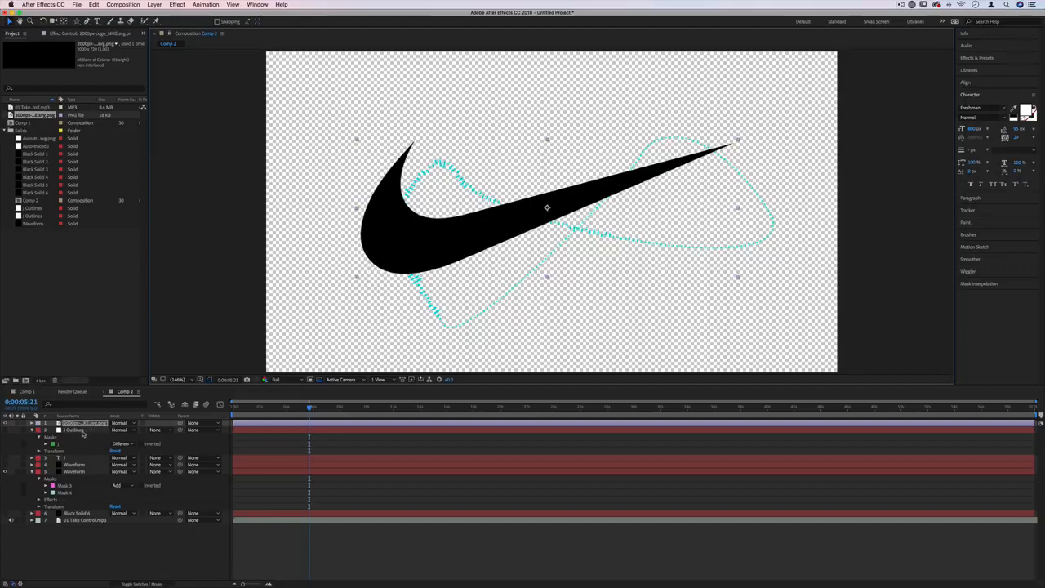
# Auto-trace the Nike logo layer for the current frame from its Alpha channel, applying the result to a new layer
pyautogui.click(76, 430)
pyautogui.click(78, 423)
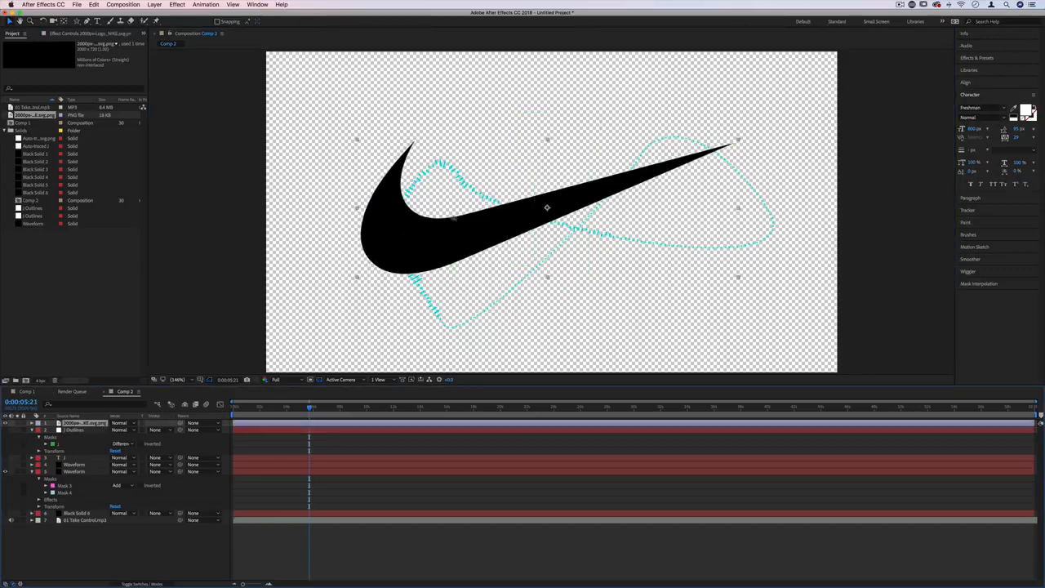
pyautogui.click(154, 4)
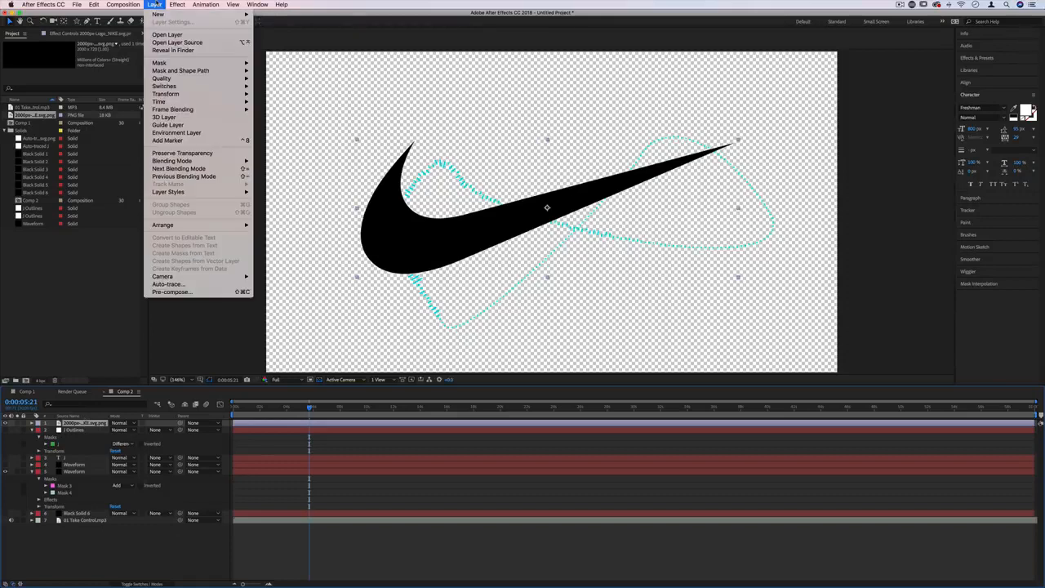
pyautogui.click(186, 285)
pyautogui.moveTo(403, 129)
pyautogui.mouseDown()
pyautogui.moveTo(661, 259)
pyautogui.moveTo(614, 242)
pyautogui.mouseUp()
pyautogui.click(578, 305)
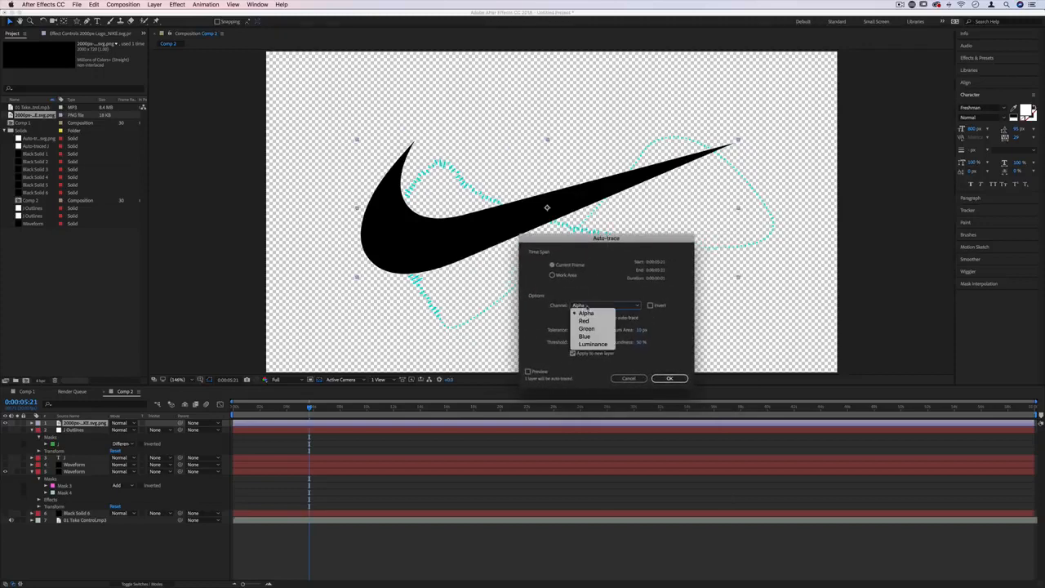
pyautogui.click(582, 306)
pyautogui.click(588, 305)
pyautogui.click(595, 304)
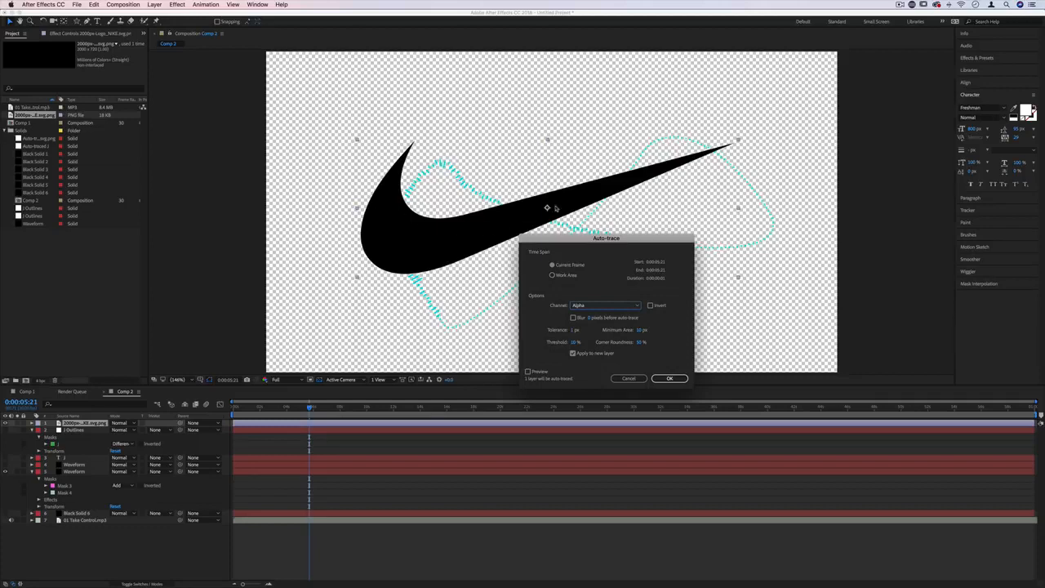
pyautogui.click(558, 266)
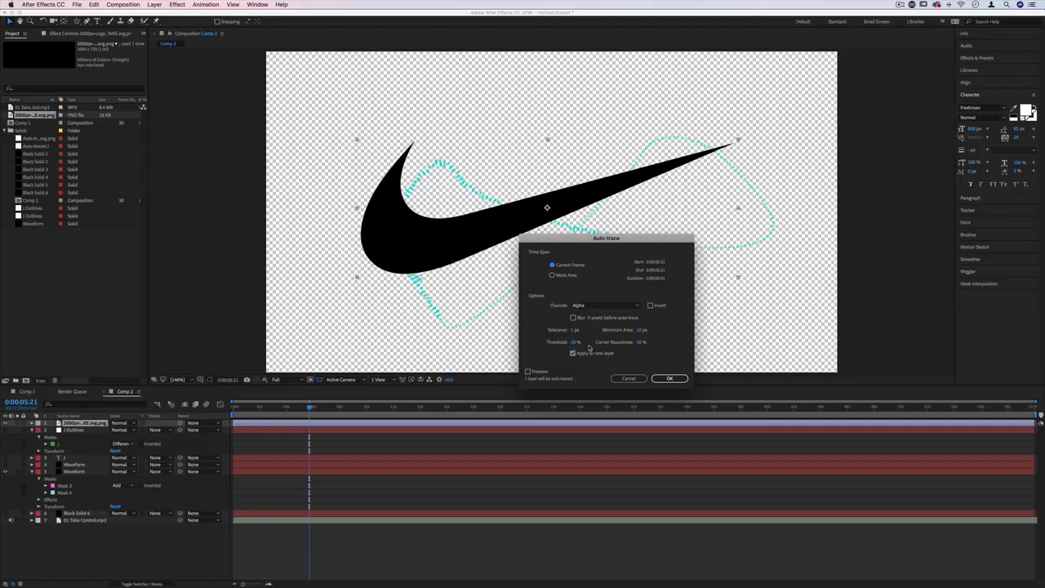
pyautogui.click(671, 380)
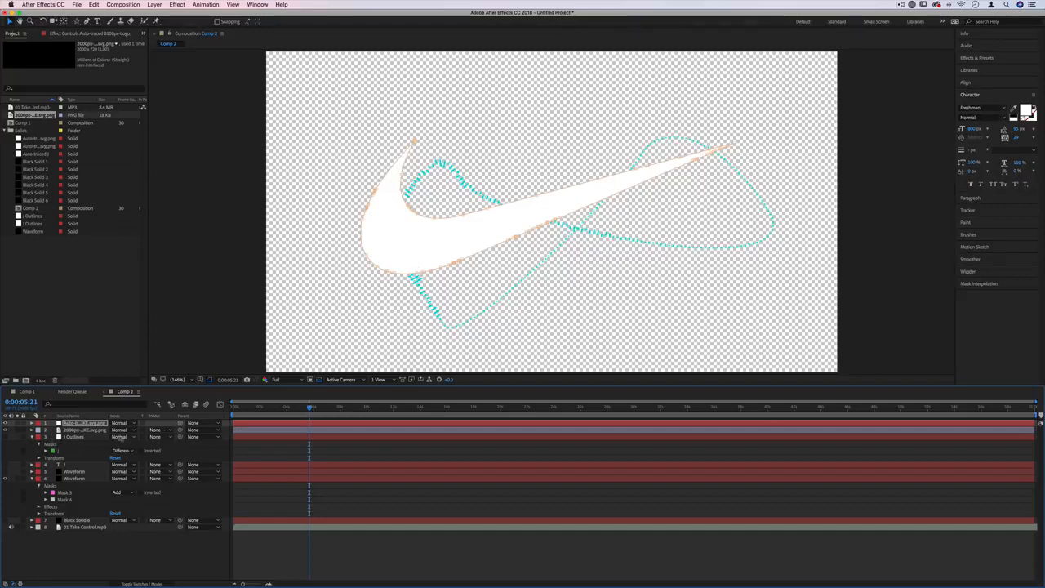
# Copy Mask 1 from the auto-traced logo layer onto the visible Waveform layer
pyautogui.click(33, 423)
pyautogui.click(38, 431)
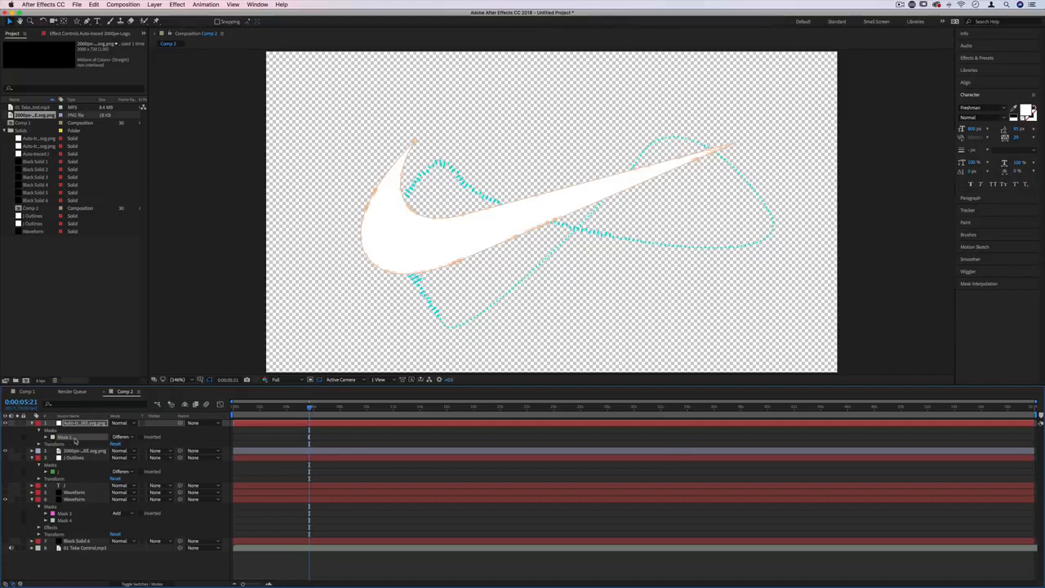
pyautogui.press('super+c')
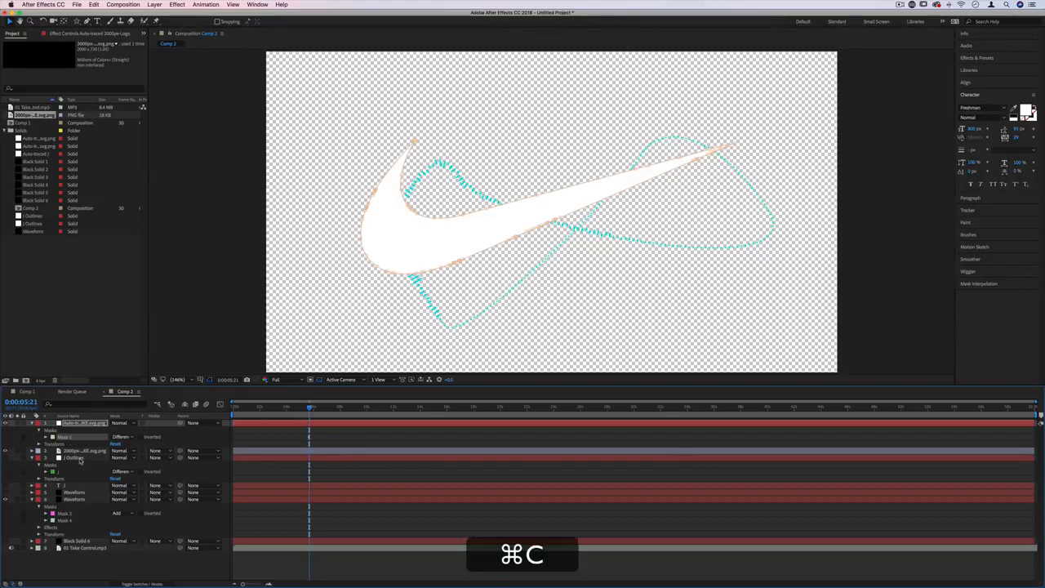
pyautogui.click(74, 499)
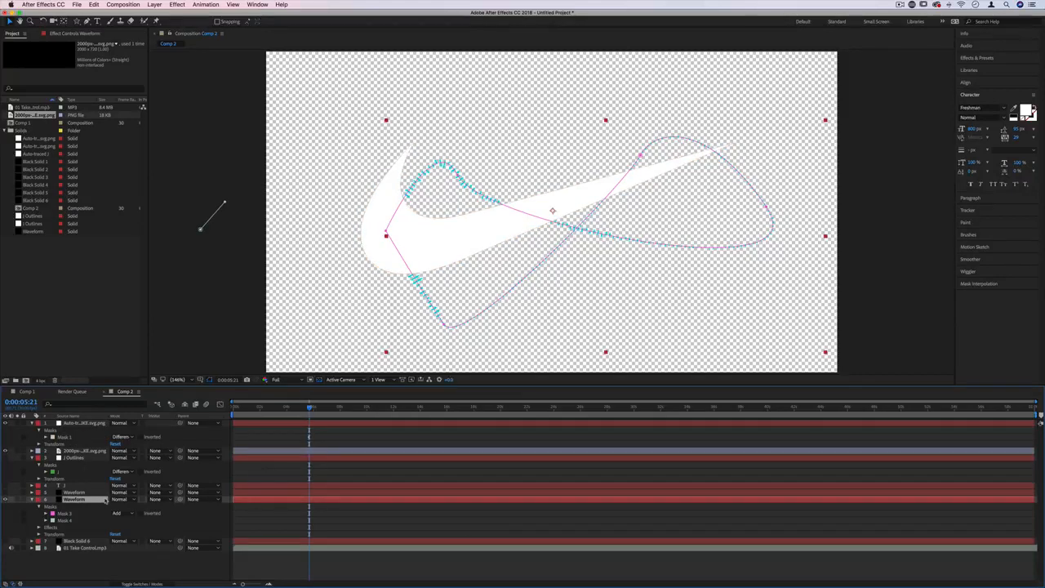
pyautogui.press('super+v')
# Delete the auto-traced logo layer and keep the original Nike PNG layer
pyautogui.click(89, 424)
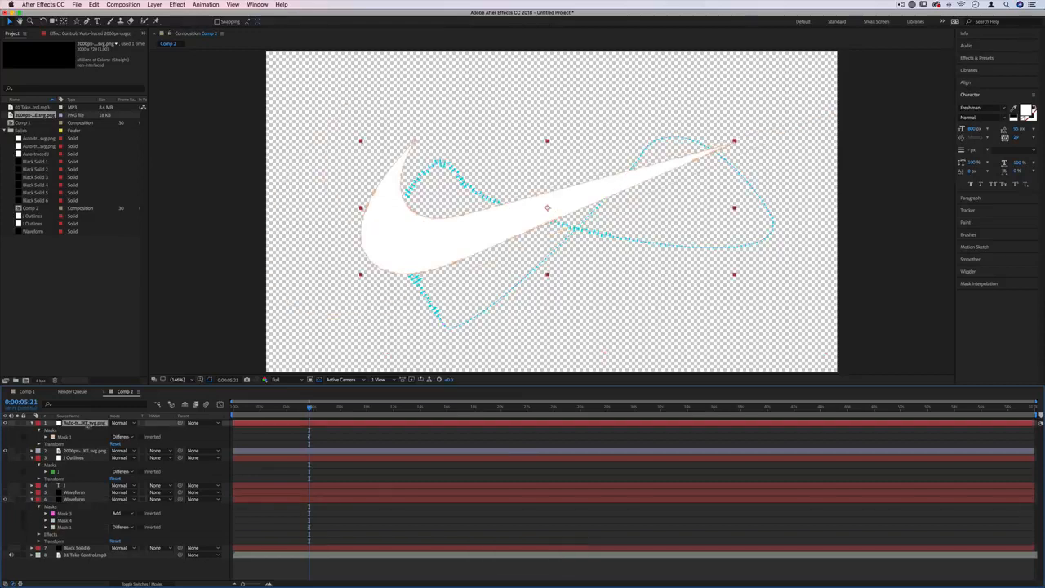
pyautogui.press('BackSpace')
pyautogui.click(74, 423)
pyautogui.press('BackSpace')
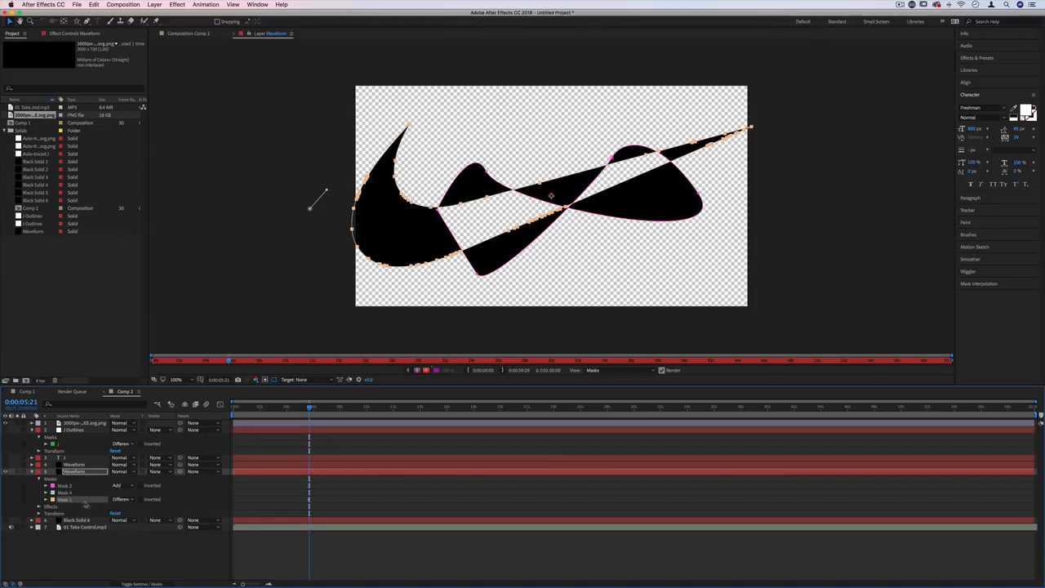
# Set the pasted logo mask's mode to Add and delete Mask 3 and Mask 4 from the Waveform layer
pyautogui.click(122, 499)
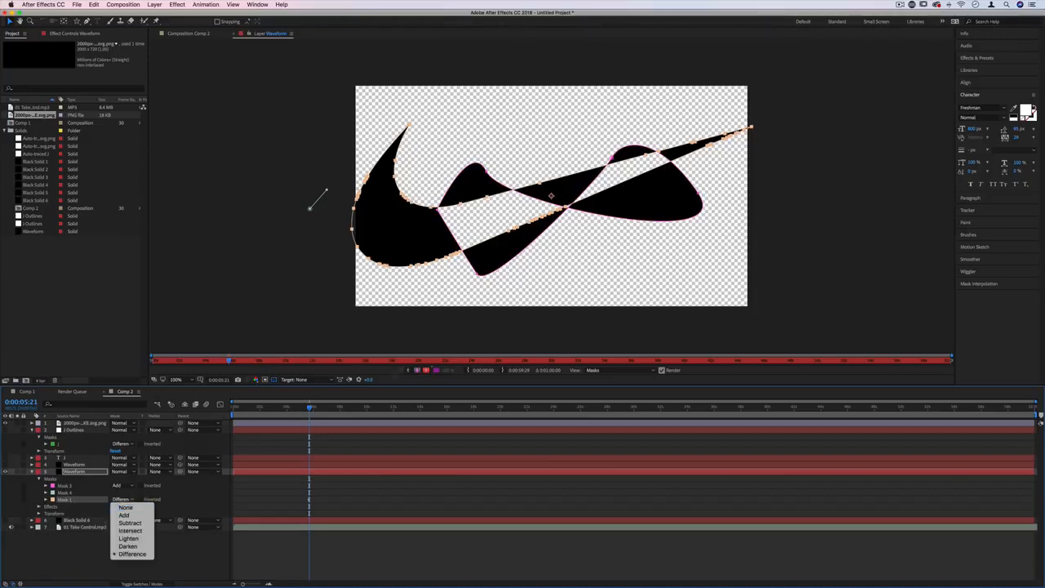
pyautogui.click(145, 509)
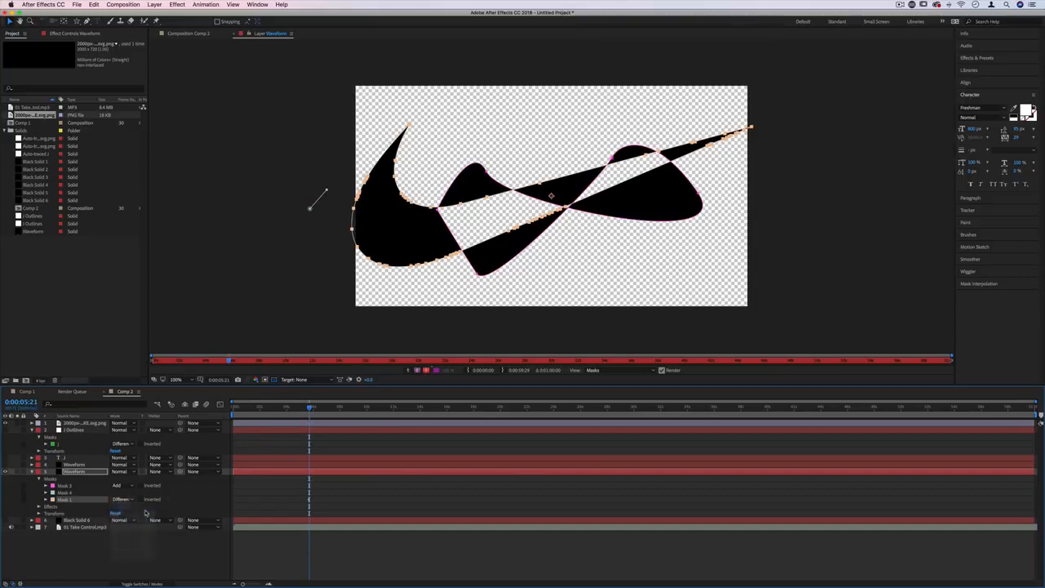
pyautogui.click(118, 499)
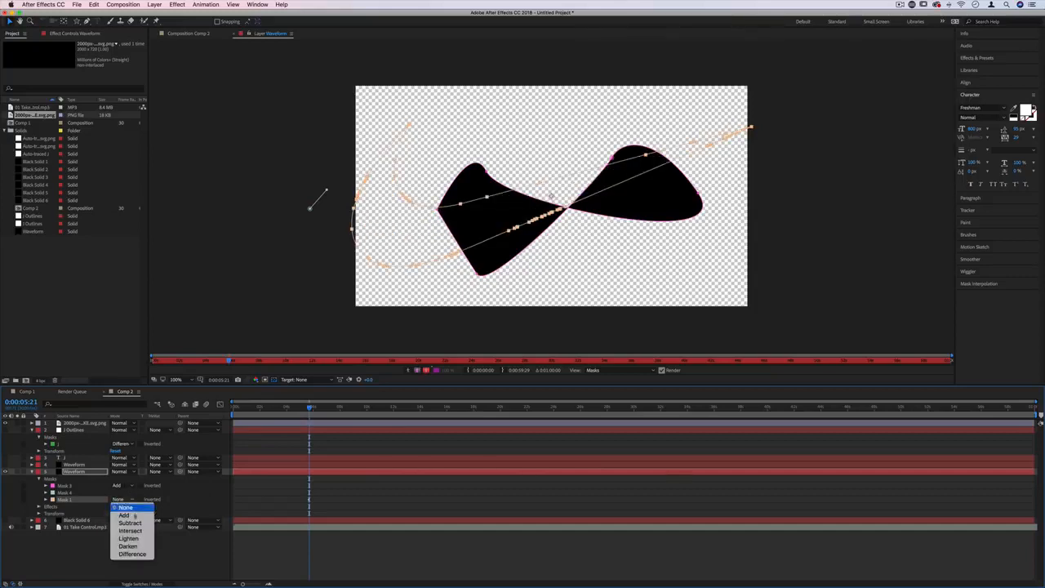
pyautogui.click(122, 508)
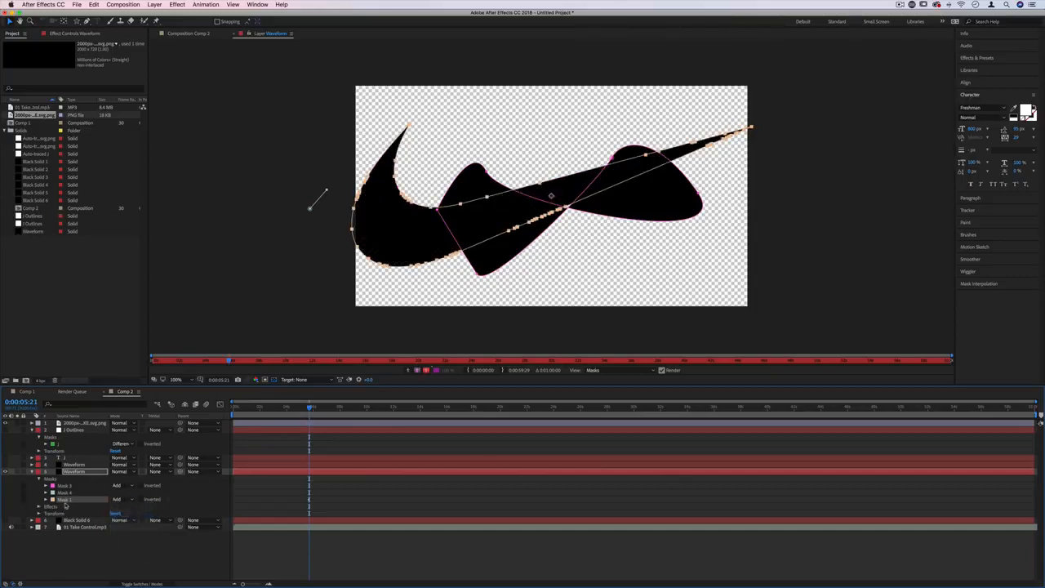
pyautogui.click(69, 486)
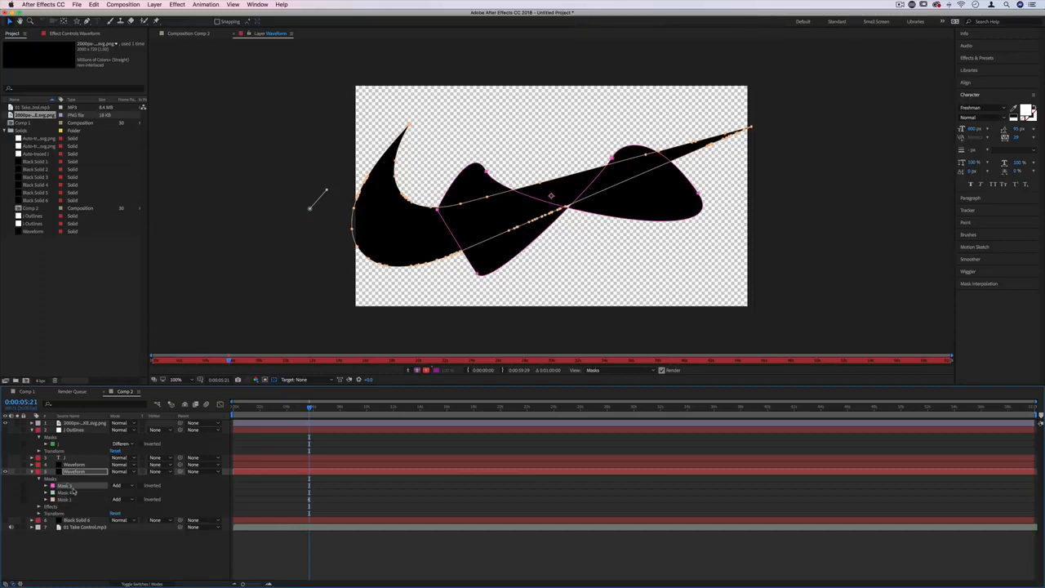
pyautogui.press('BackSpace')
pyautogui.press('BackSpace')
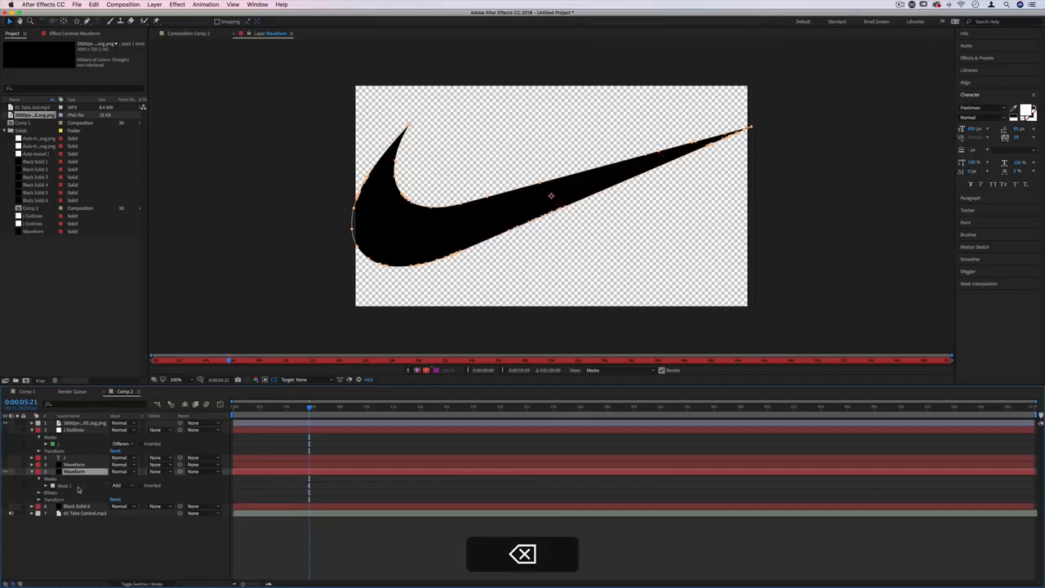
# Scale down the whole logo mask path to fit inside the Waveform layer and center it on the anchor point
pyautogui.click(712, 147)
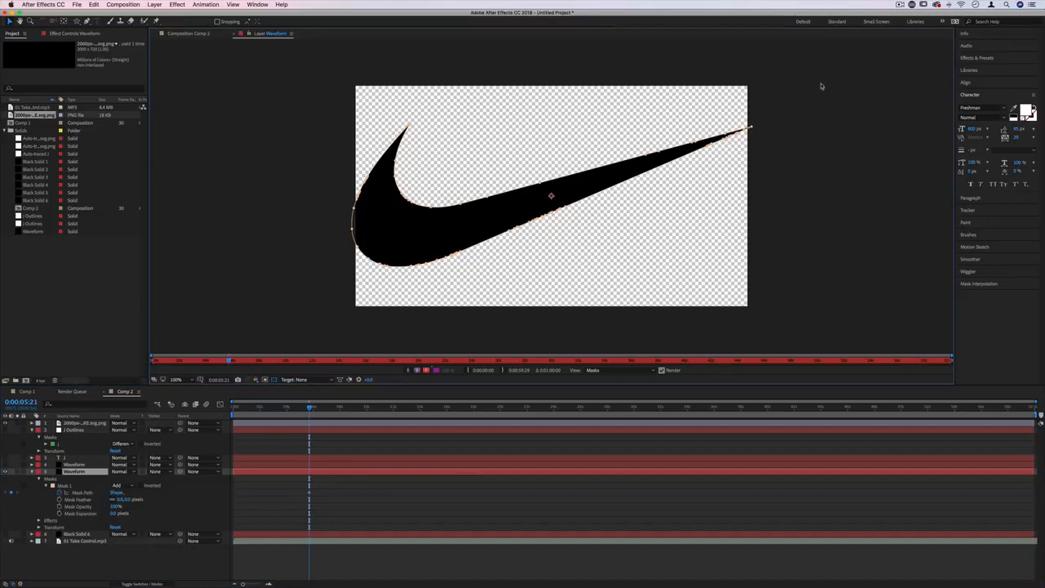
pyautogui.moveTo(822, 86); pyautogui.dragTo(346, 297)
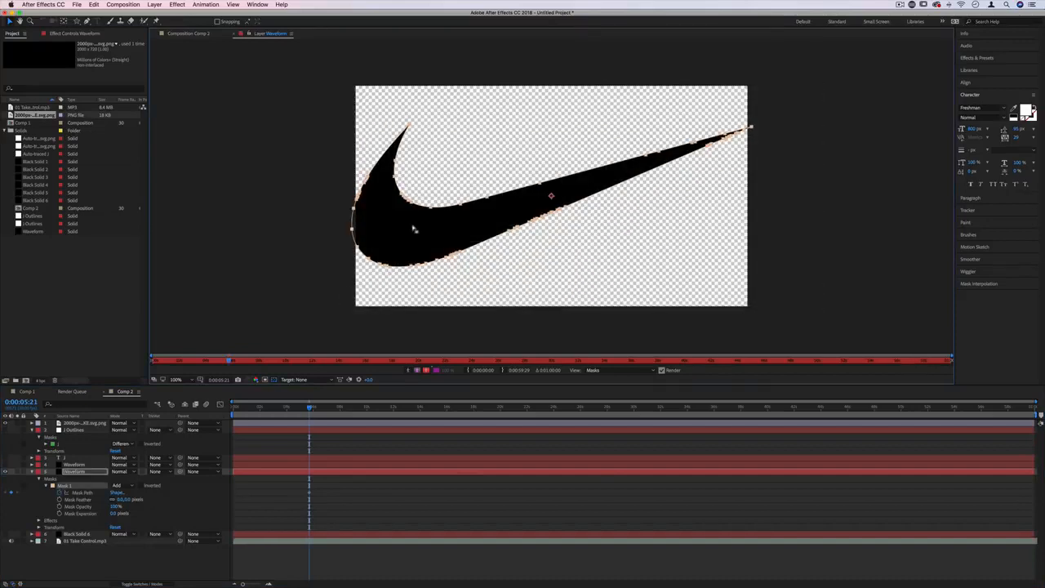
pyautogui.press('super+t')
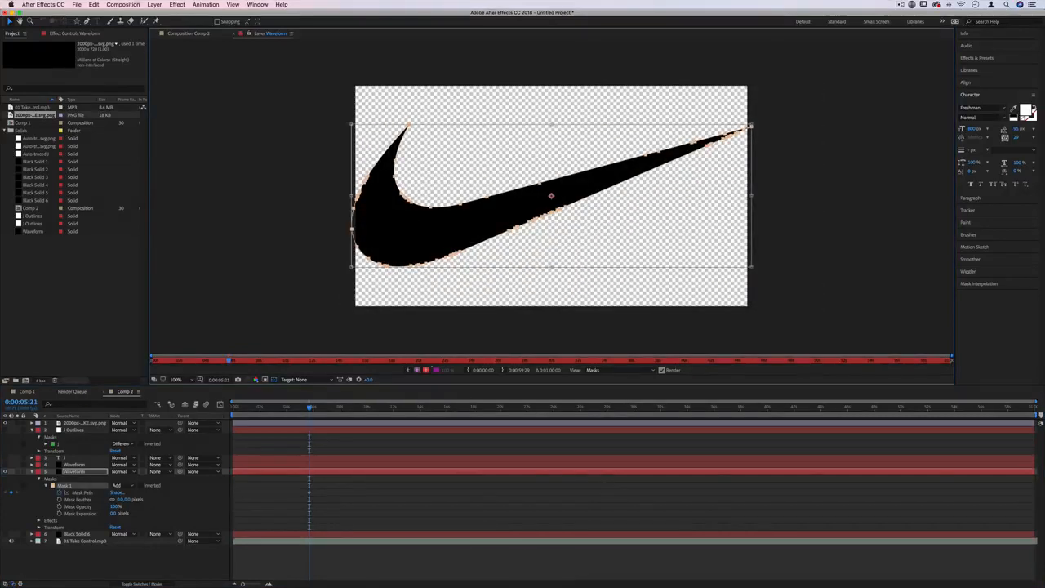
pyautogui.moveTo(351, 124); pyautogui.dragTo(441, 159)
pyautogui.moveTo(643, 189); pyautogui.dragTo(622, 179)
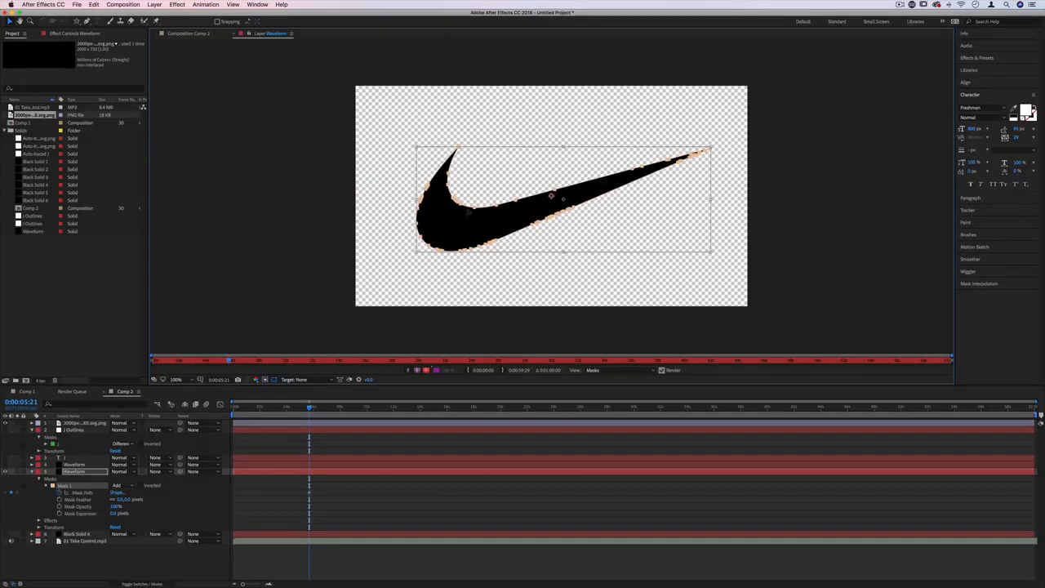
pyautogui.moveTo(620, 197); pyautogui.dragTo(606, 195)
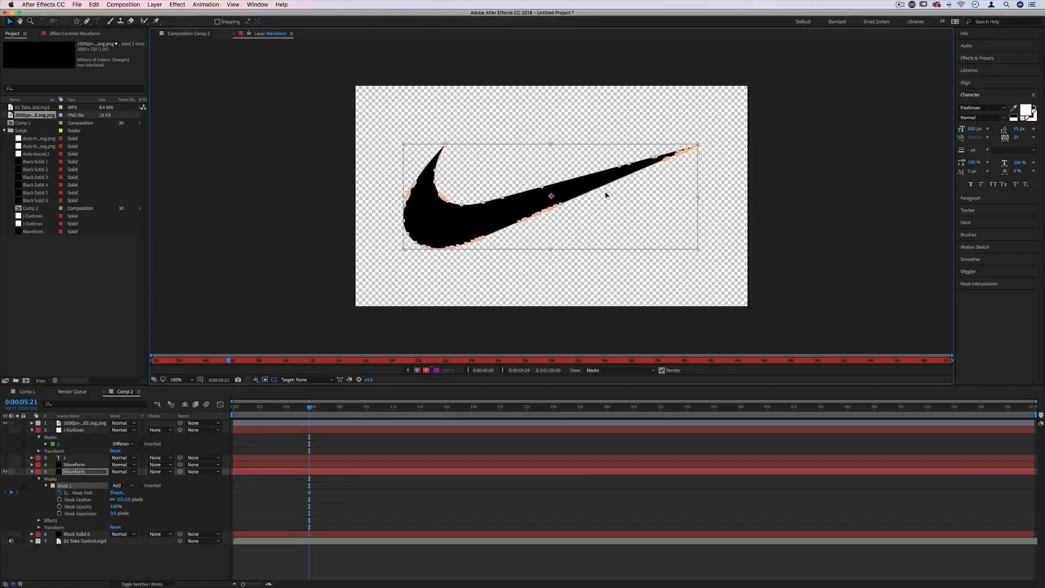
pyautogui.click(281, 508)
# Return to the Comp 2 view at 0:00:02:11 and hide the Nike logo PNG layer
pyautogui.moveTo(302, 407); pyautogui.dragTo(264, 407)
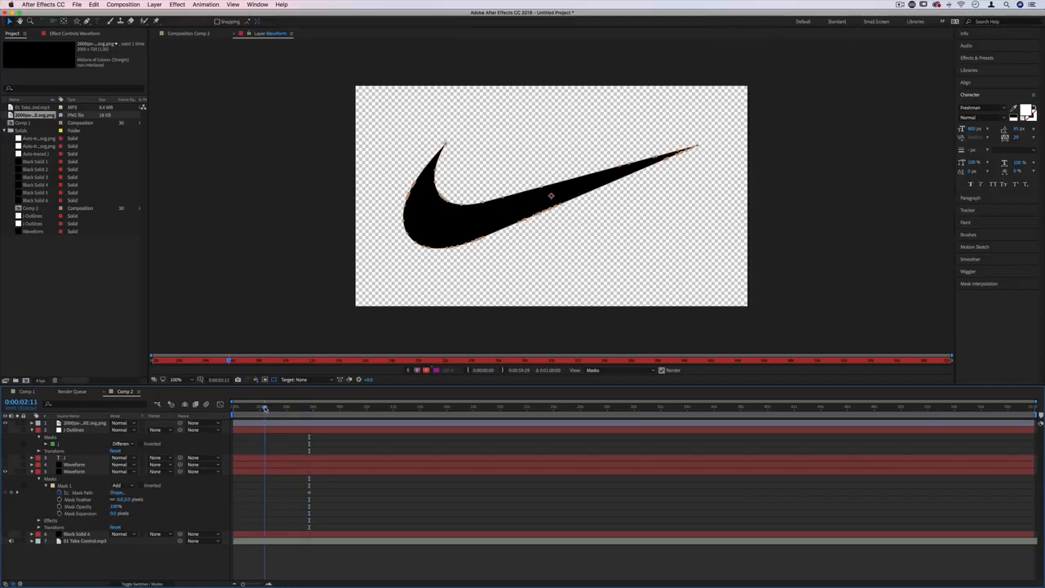
pyautogui.click(232, 35)
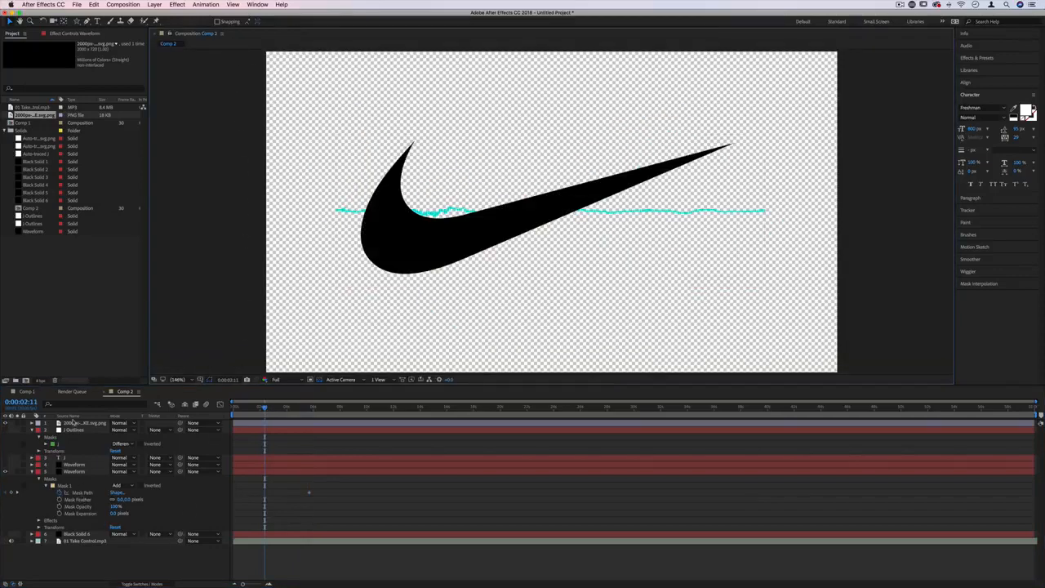
pyautogui.click(6, 423)
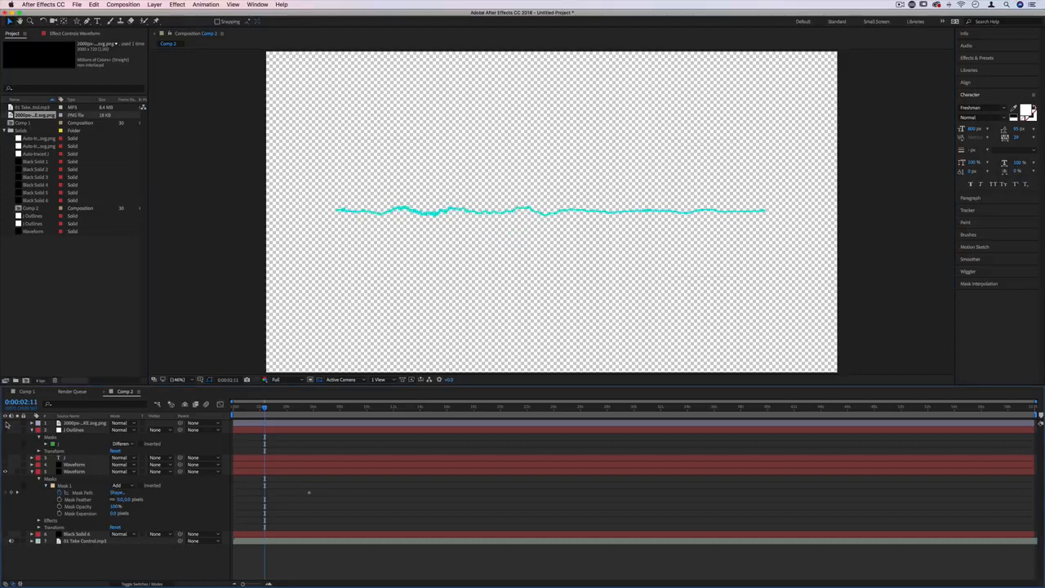
# Set the Waveform layer's Audio Waveform path to Mask 1, show Black Solid 6, and move the playhead to 0:00:10:21
pyautogui.click(78, 471)
pyautogui.click(75, 36)
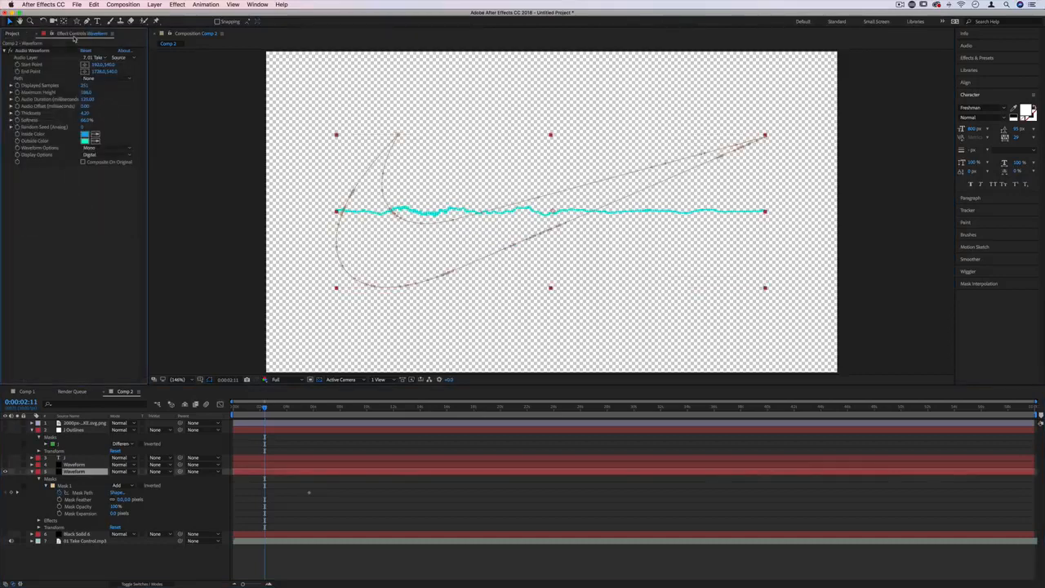
pyautogui.click(95, 80)
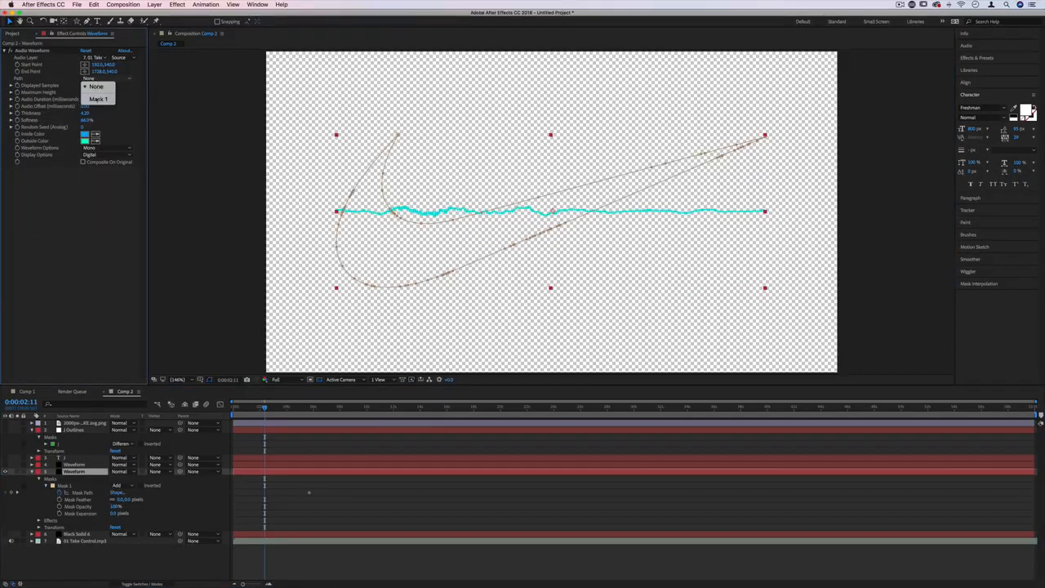
pyautogui.click(96, 99)
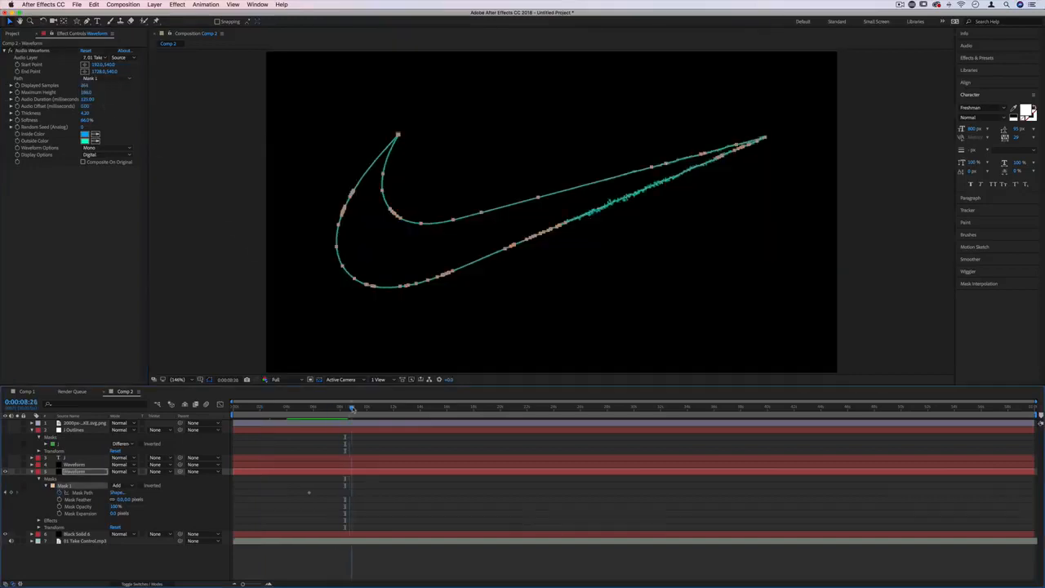
pyautogui.moveTo(352, 409); pyautogui.dragTo(376, 408)
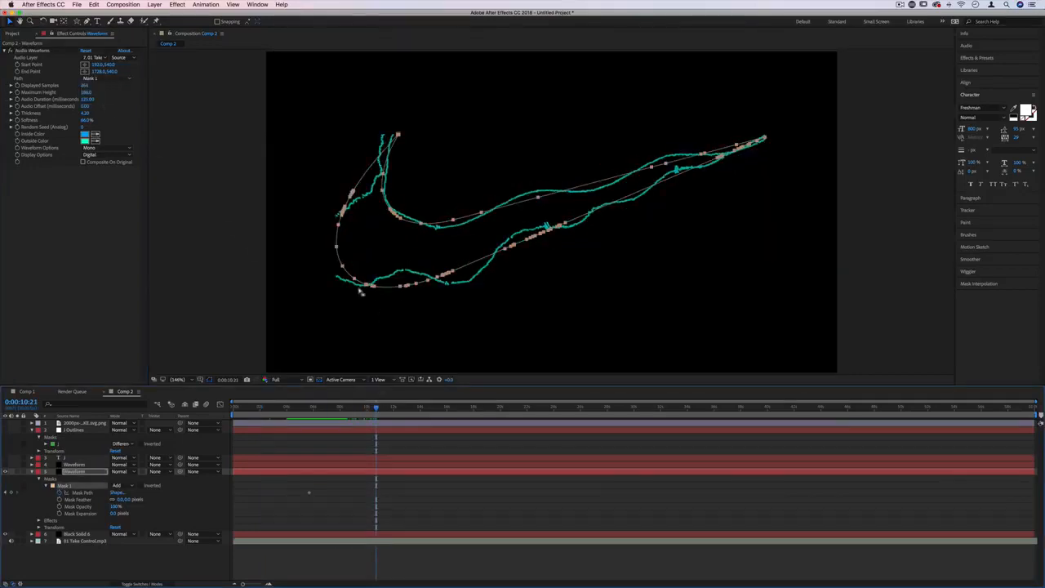
# Add a new mask covering the full frame to the Waveform layer so the waveform is not cut off at the logo's bounds
pyautogui.click(189, 274)
pyautogui.click(210, 283)
pyautogui.click(86, 487)
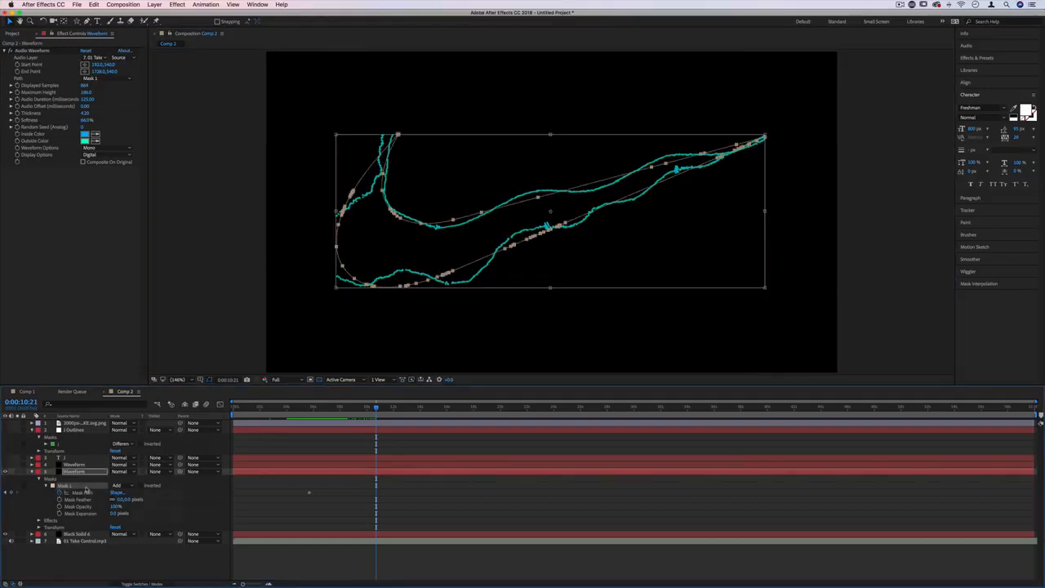
pyautogui.rightClick(86, 472)
pyautogui.moveTo(175, 282)
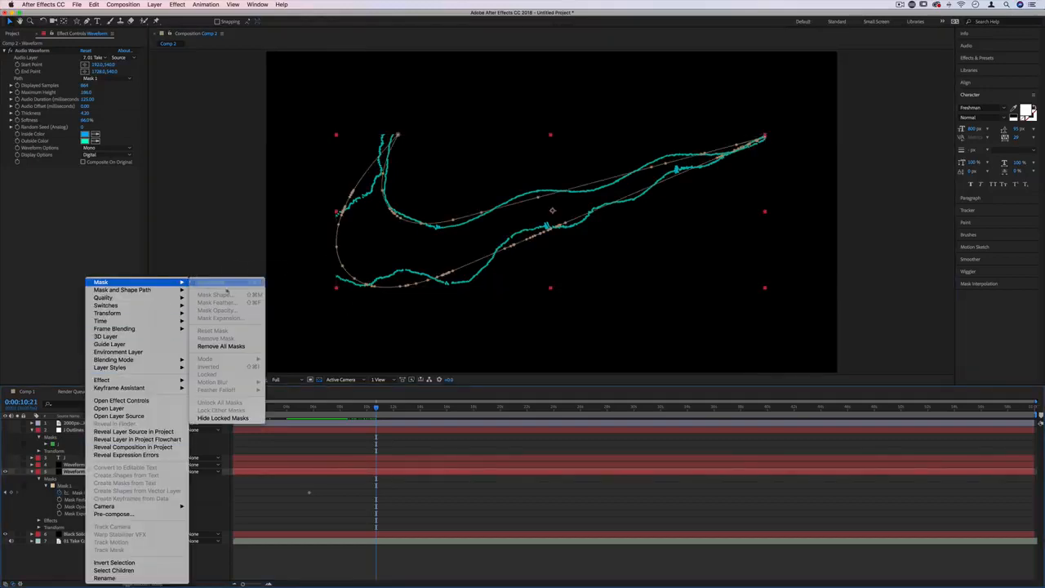
pyautogui.click(213, 282)
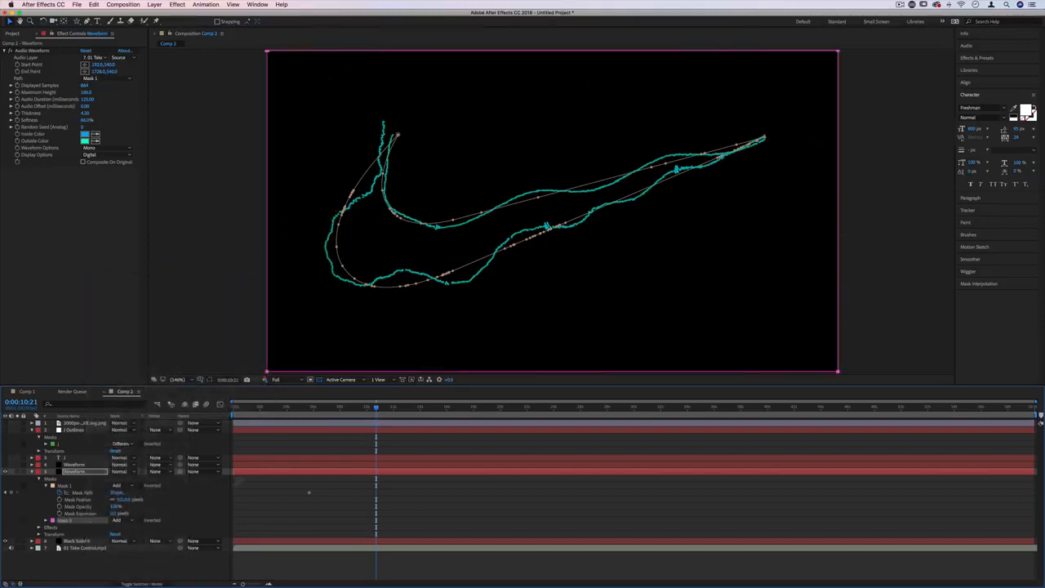
# Remove the keyframing from Mask 1's Mask Path and preview the waveform animation from the start of the composition
pyautogui.moveTo(367, 408); pyautogui.dragTo(316, 408)
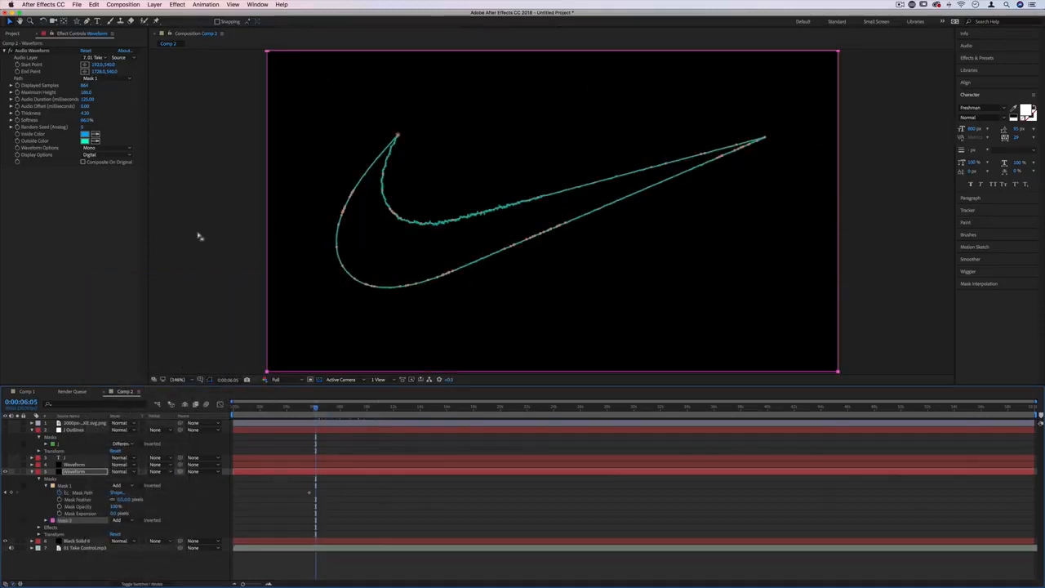
pyautogui.click(309, 267)
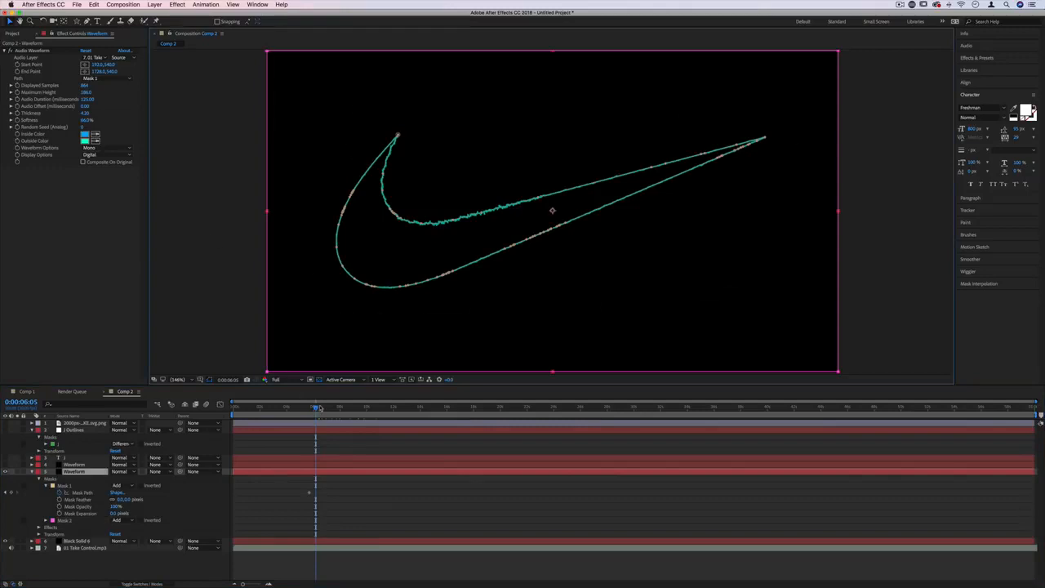
pyautogui.click(282, 408)
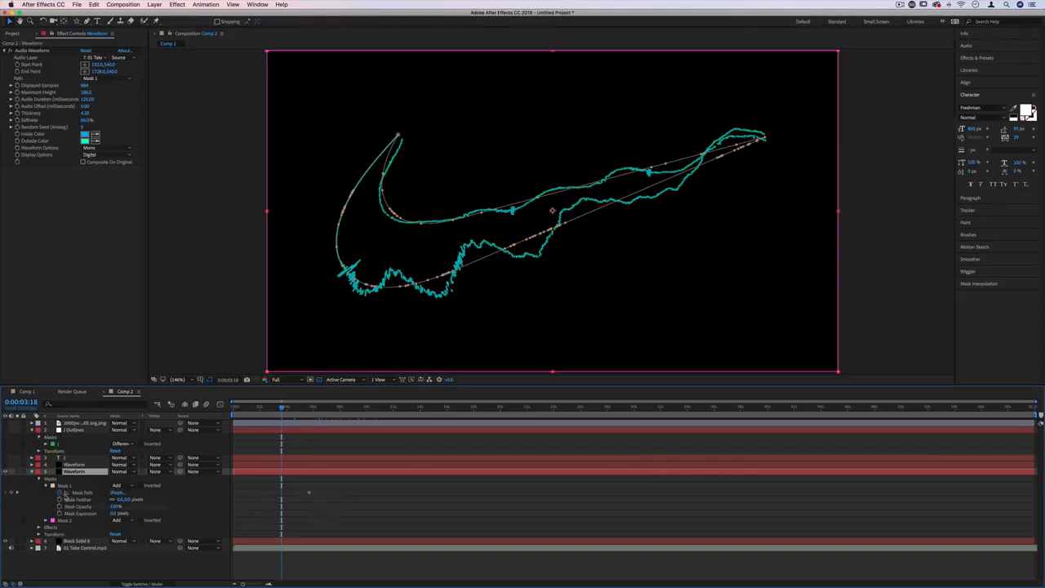
pyautogui.click(58, 494)
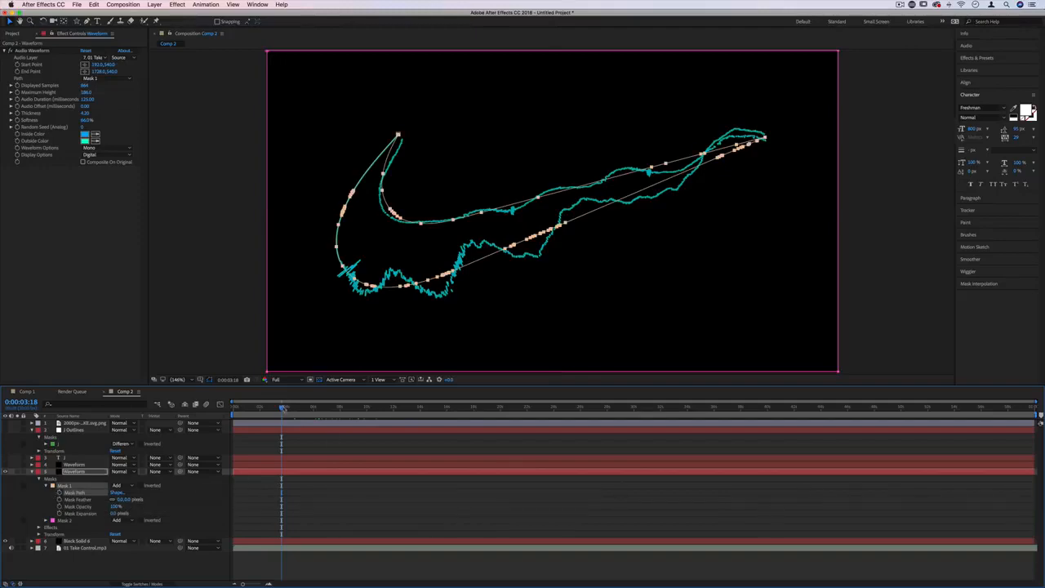
pyautogui.moveTo(283, 408); pyautogui.dragTo(232, 408)
pyautogui.press('space')
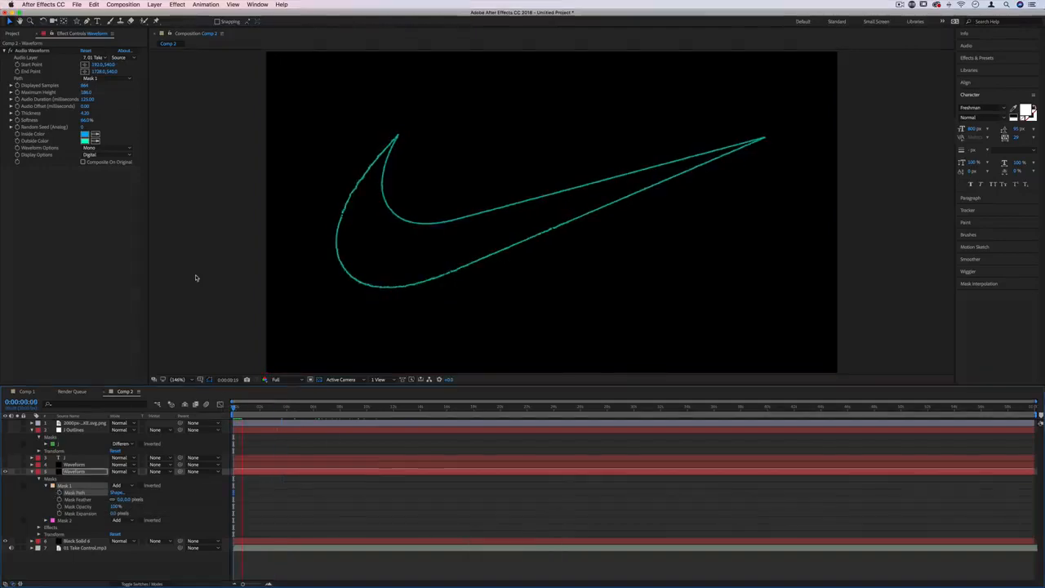